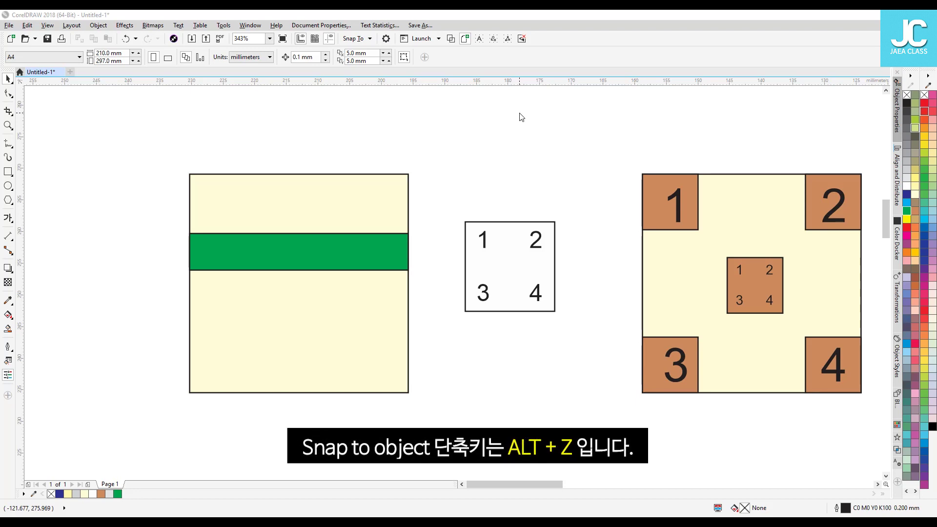
# Step: Examine the available snap targets, including document grid, baseline grid, guidelines, objects and page
pyautogui.click(50, 27)
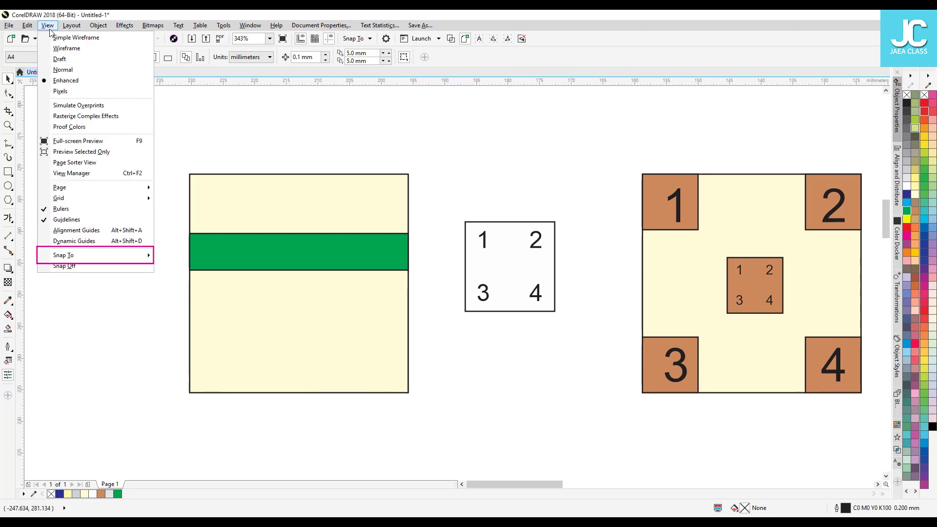
pyautogui.moveTo(93, 258)
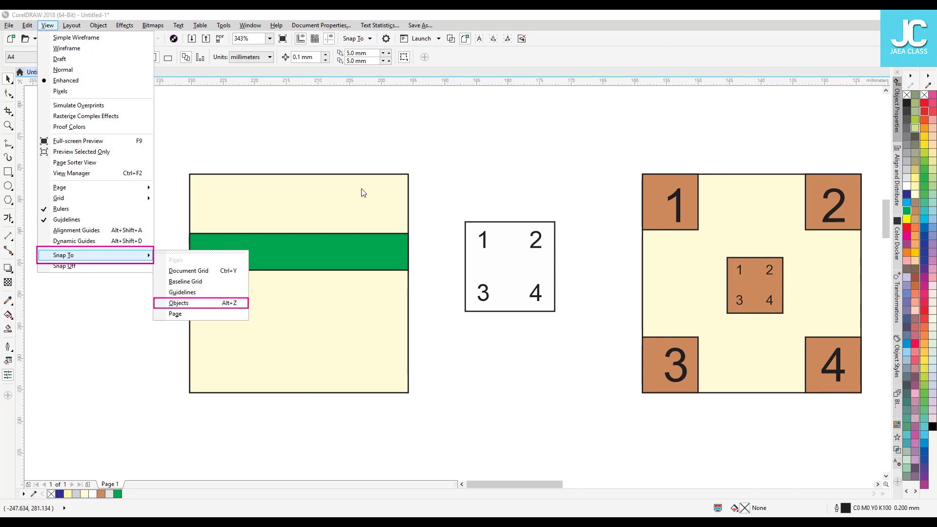
pyautogui.click(379, 131)
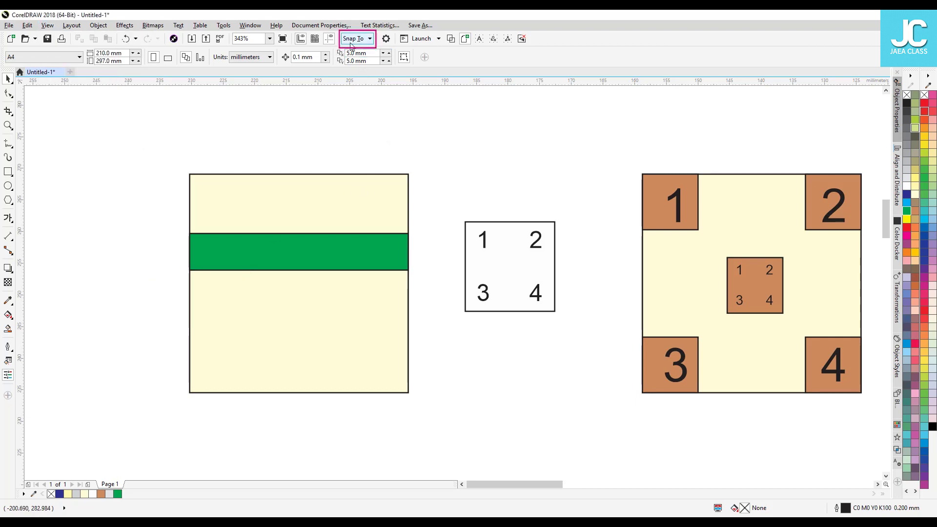
pyautogui.click(369, 40)
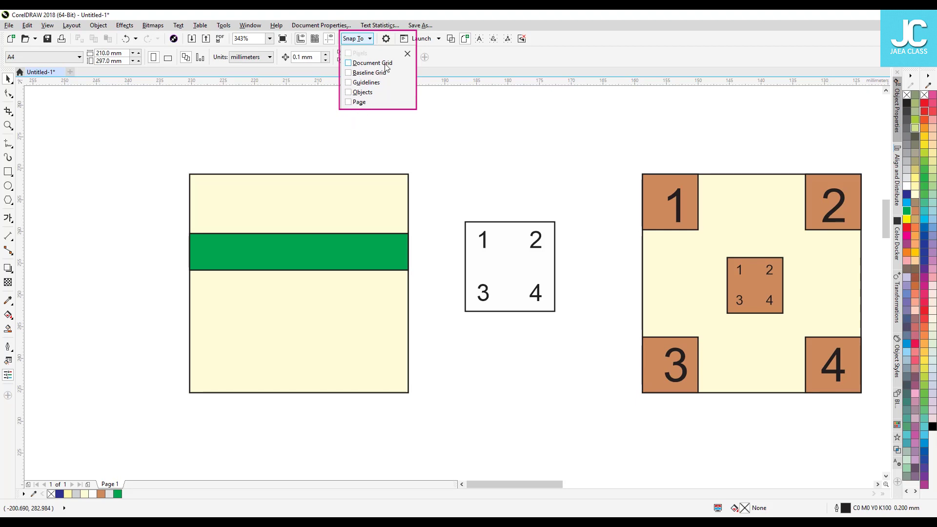
pyautogui.click(47, 28)
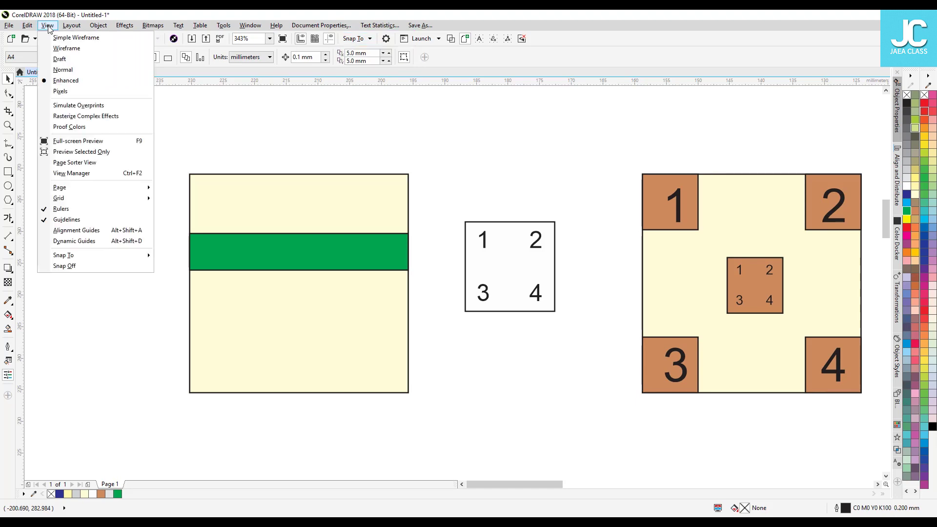
pyautogui.moveTo(89, 256)
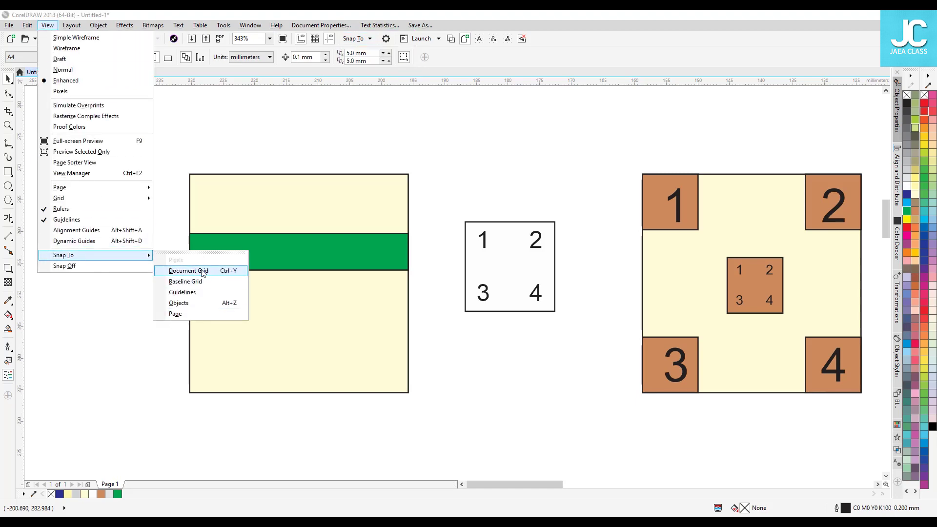
pyautogui.click(334, 119)
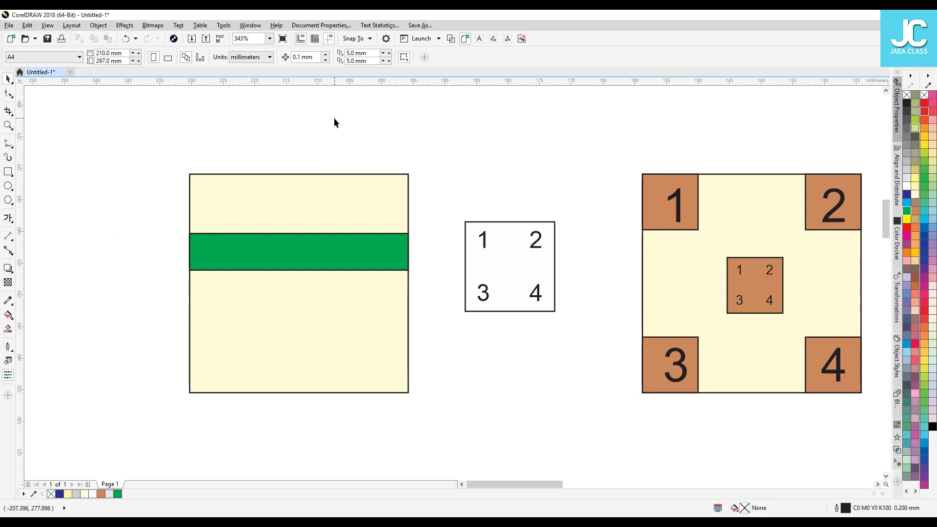
pyautogui.click(370, 39)
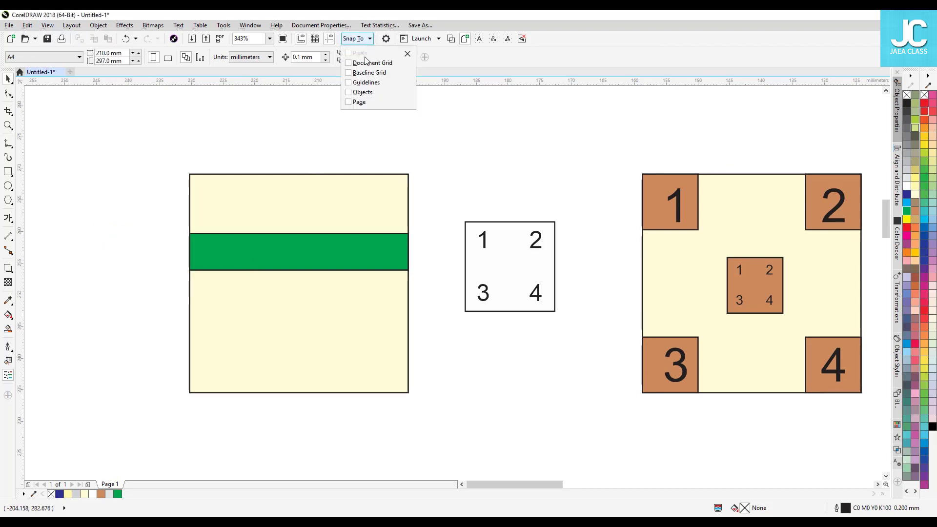
pyautogui.click(348, 92)
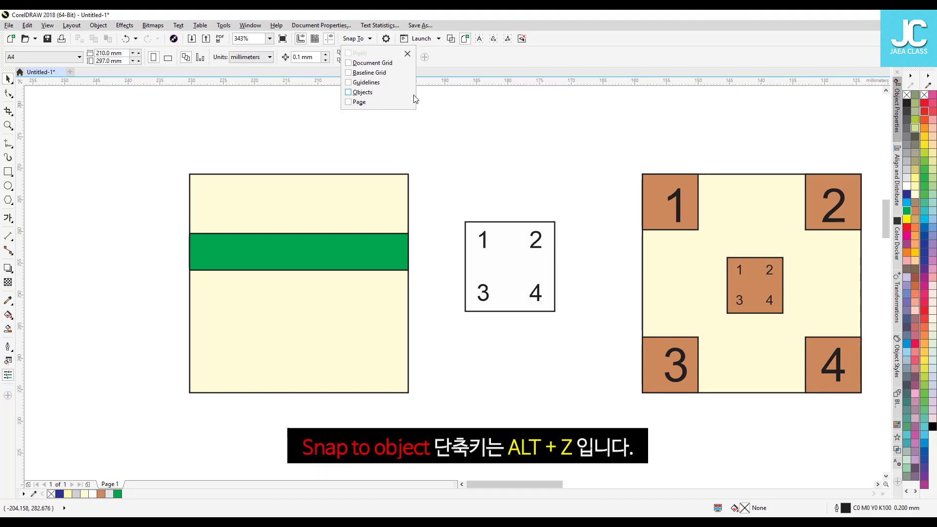
pyautogui.click(398, 126)
# Step: Turn on snapping to objects and check that the option is enabled
pyautogui.click(53, 27)
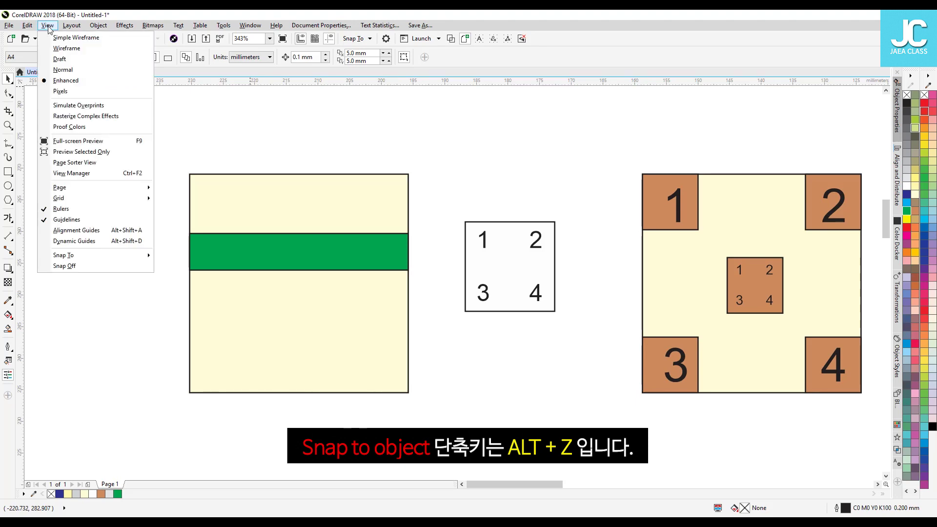
pyautogui.moveTo(98, 261)
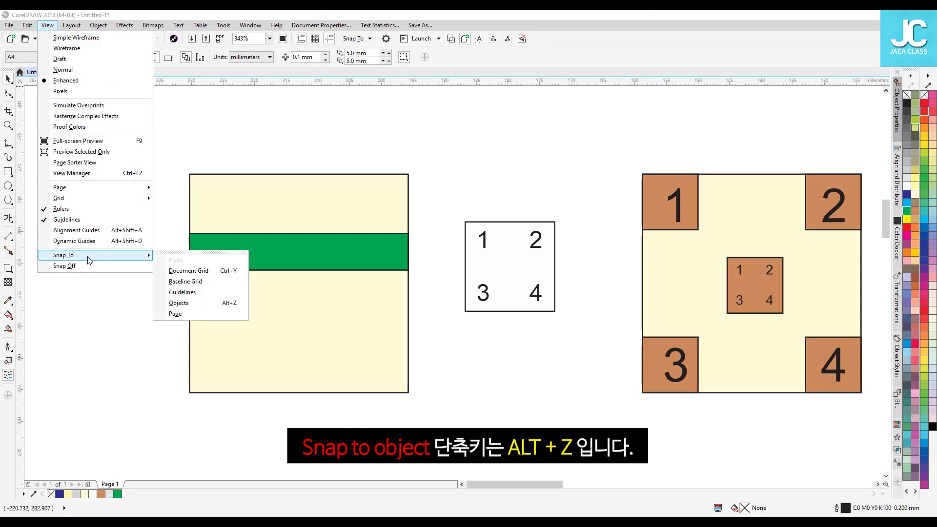
pyautogui.click(213, 304)
pyautogui.click(47, 25)
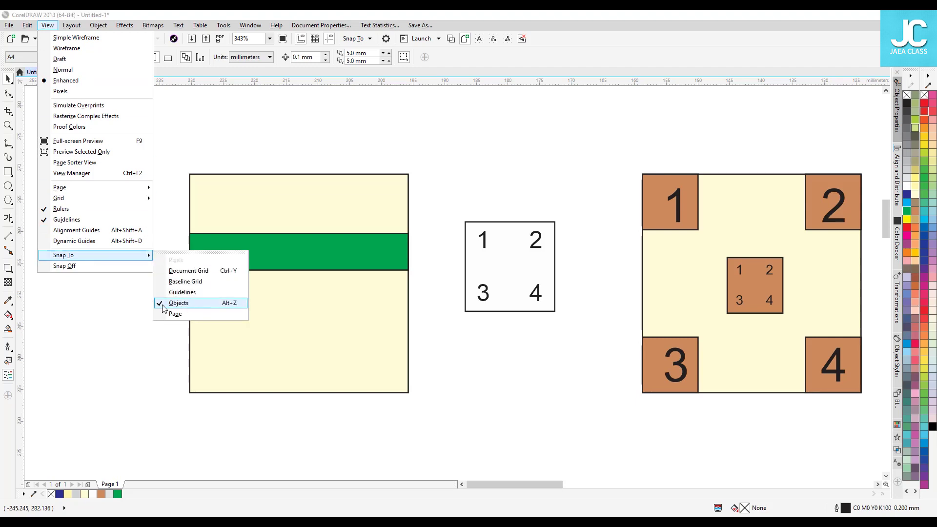
pyautogui.click(459, 89)
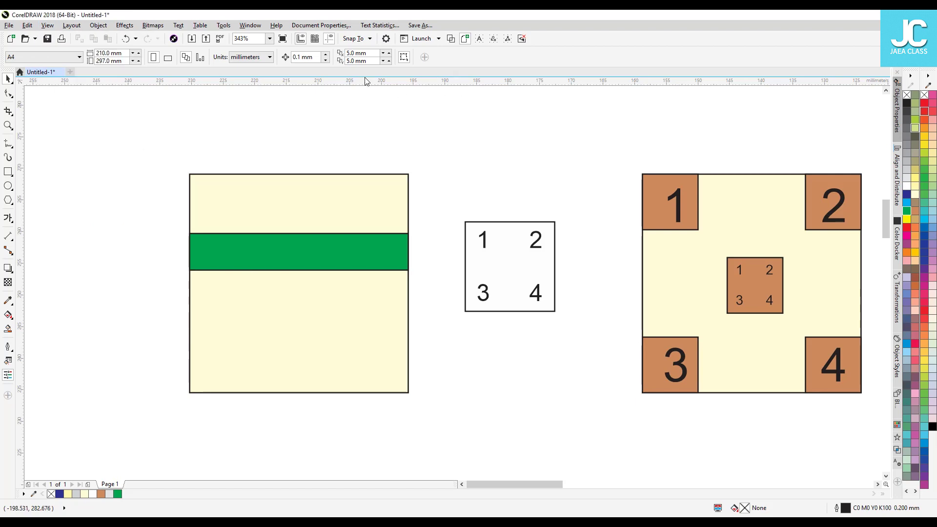
pyautogui.click(364, 41)
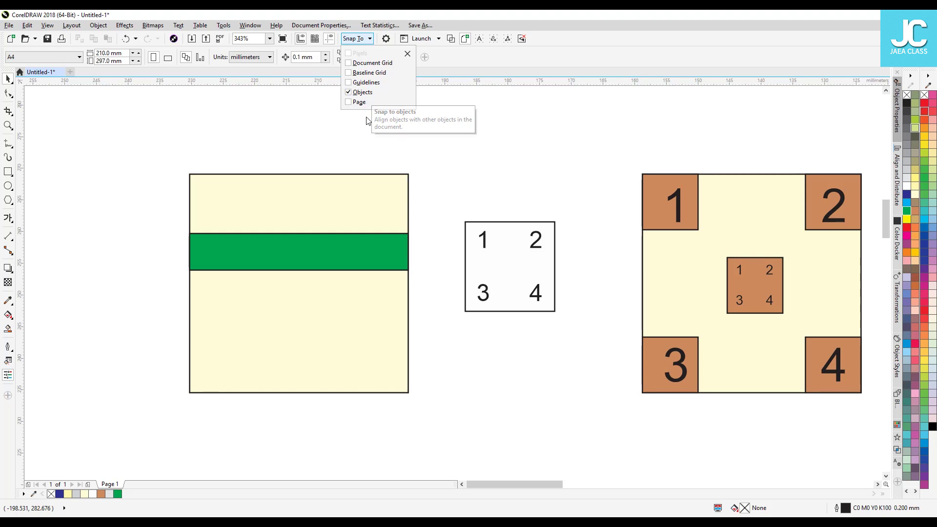
pyautogui.click(362, 137)
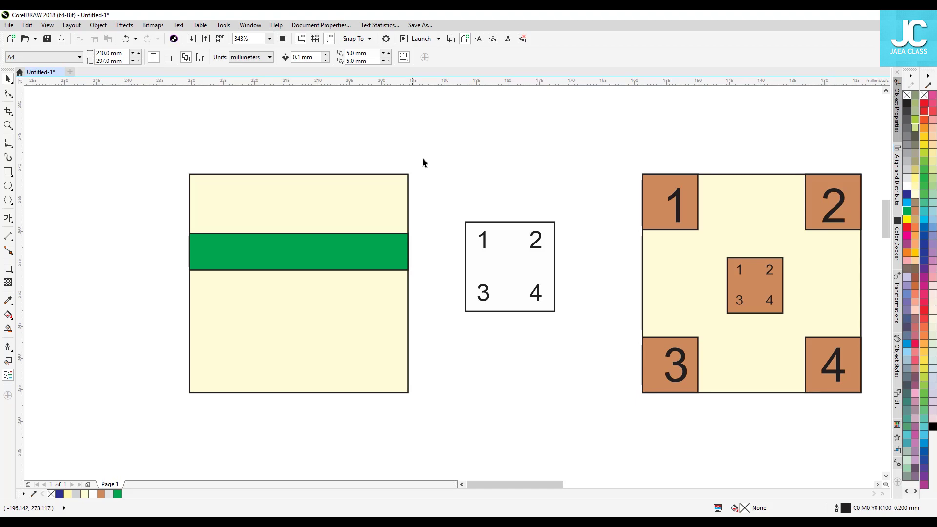
pyautogui.click(283, 194)
pyautogui.click(384, 150)
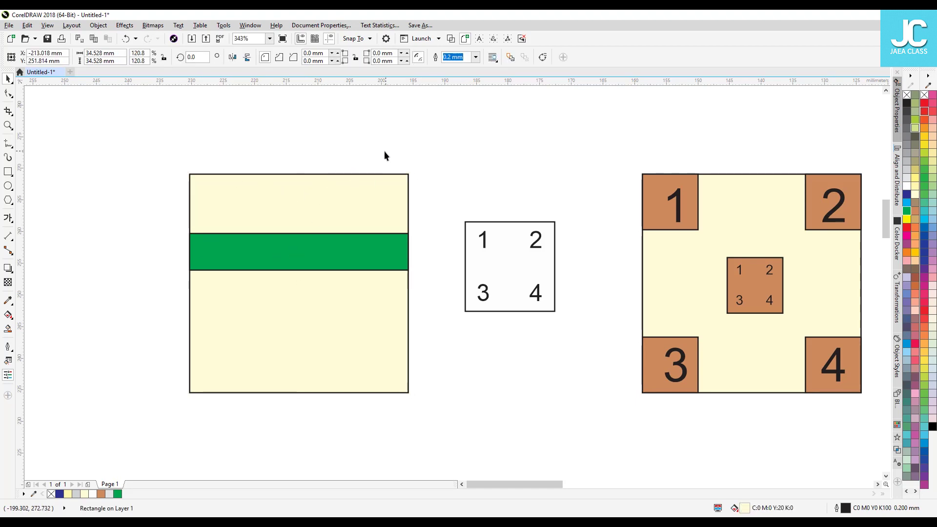
pyautogui.click(287, 261)
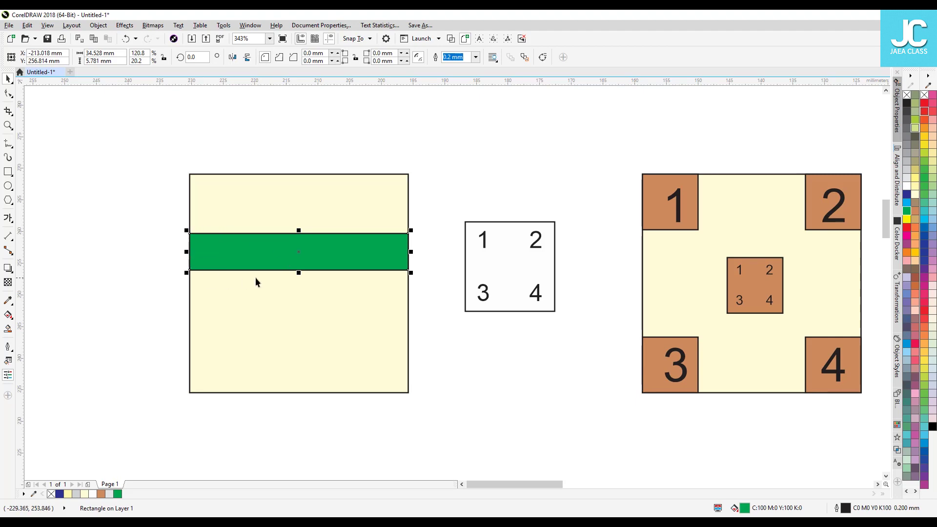
pyautogui.click(456, 197)
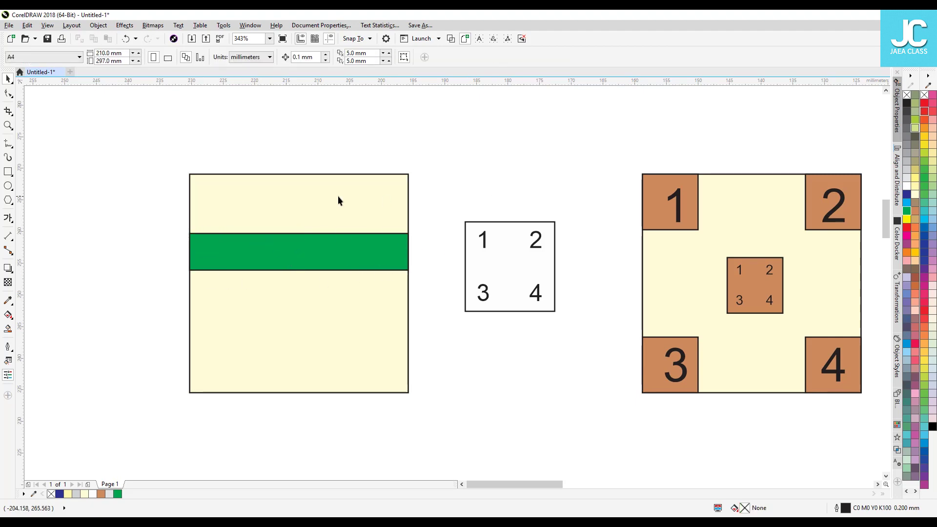
pyautogui.click(333, 197)
pyautogui.click(362, 252)
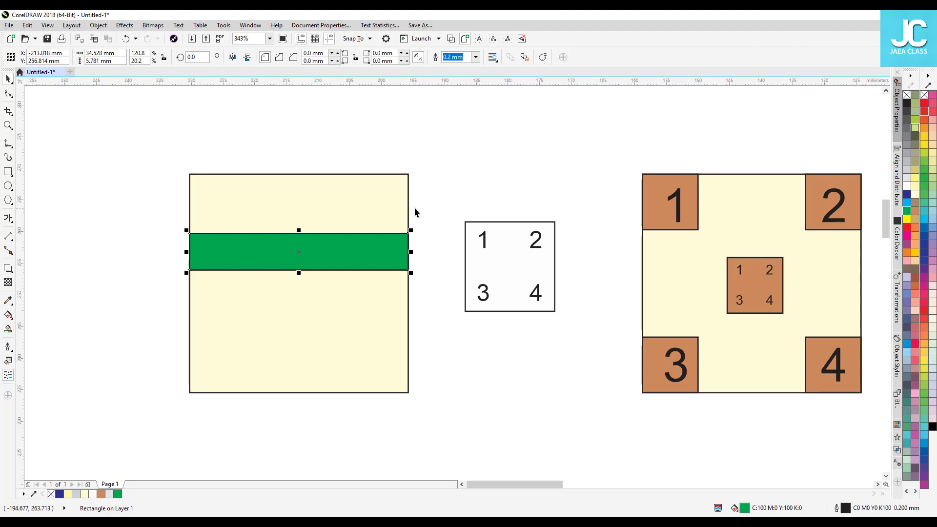
pyautogui.click(442, 218)
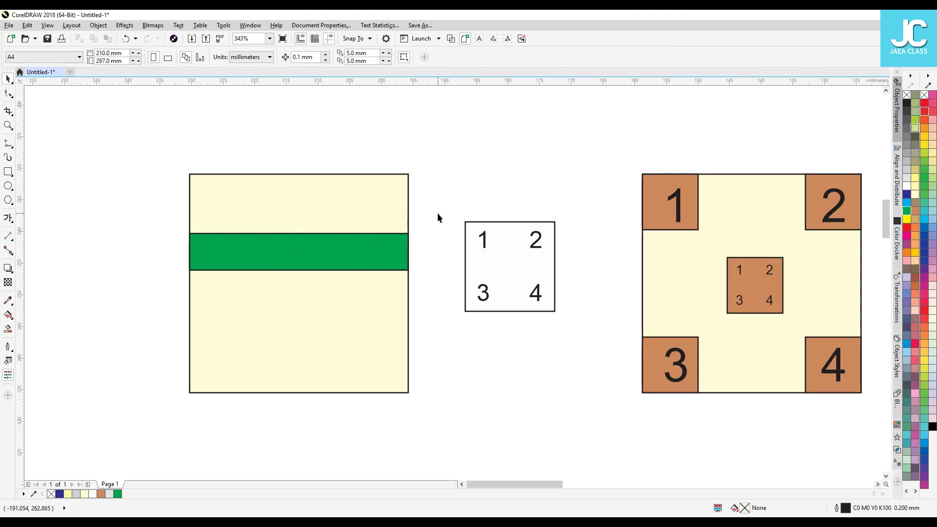
# Step: Move the green band off the large plain cream square and delete it
pyautogui.moveTo(428, 218); pyautogui.dragTo(141, 272)
pyautogui.moveTo(296, 256); pyautogui.dragTo(529, 132)
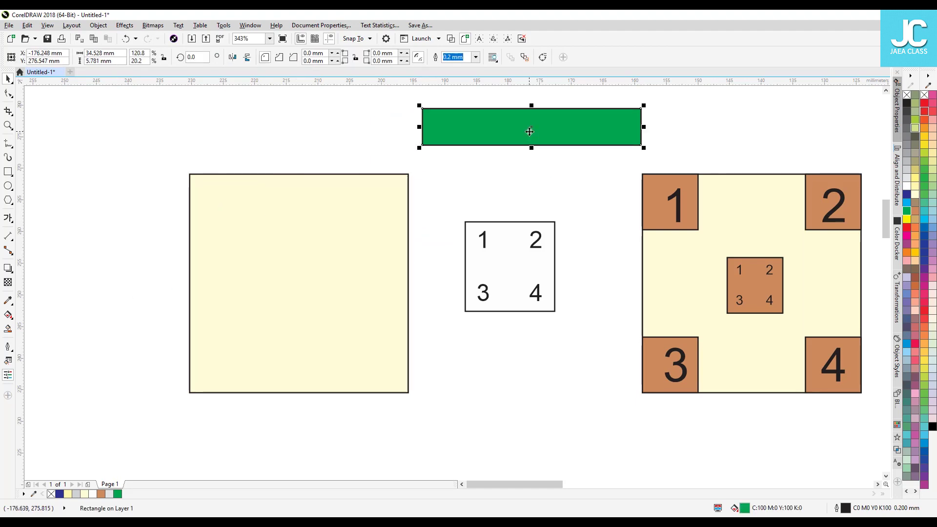
pyautogui.press('Delete')
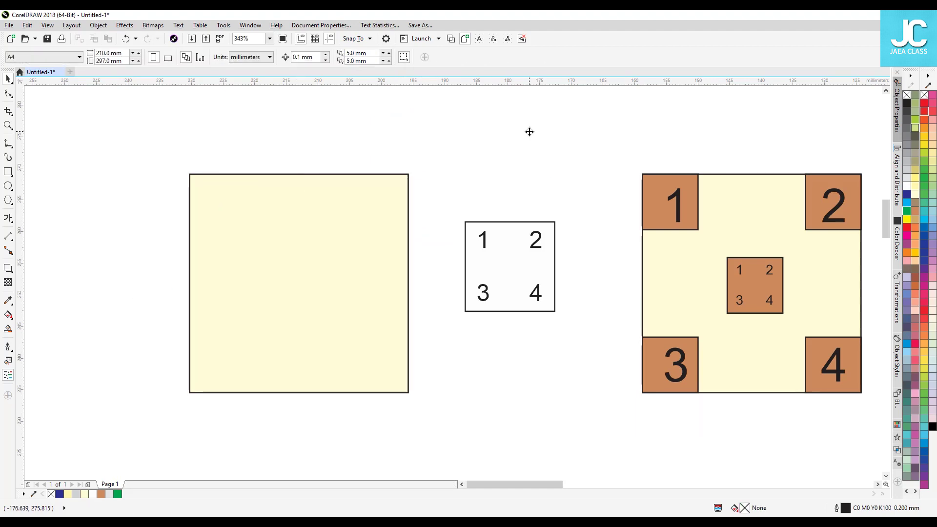
pyautogui.click(281, 200)
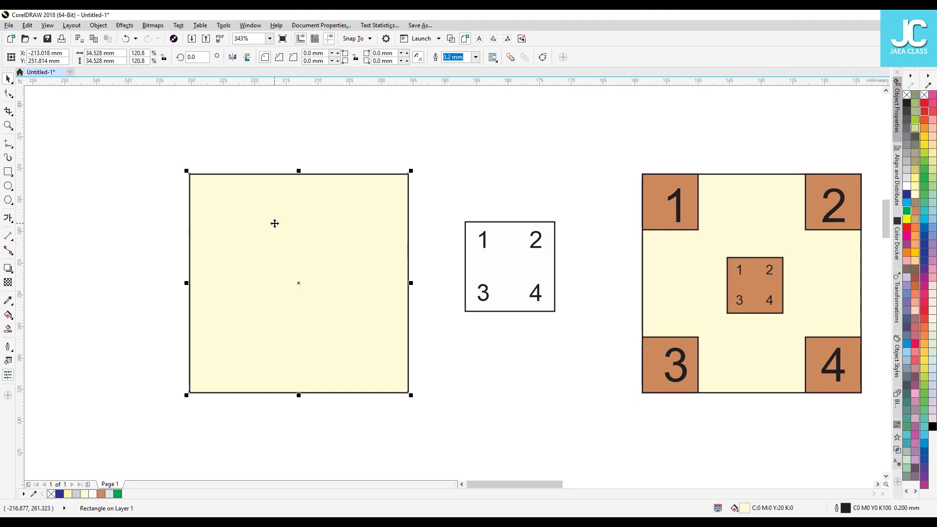
pyautogui.click(139, 218)
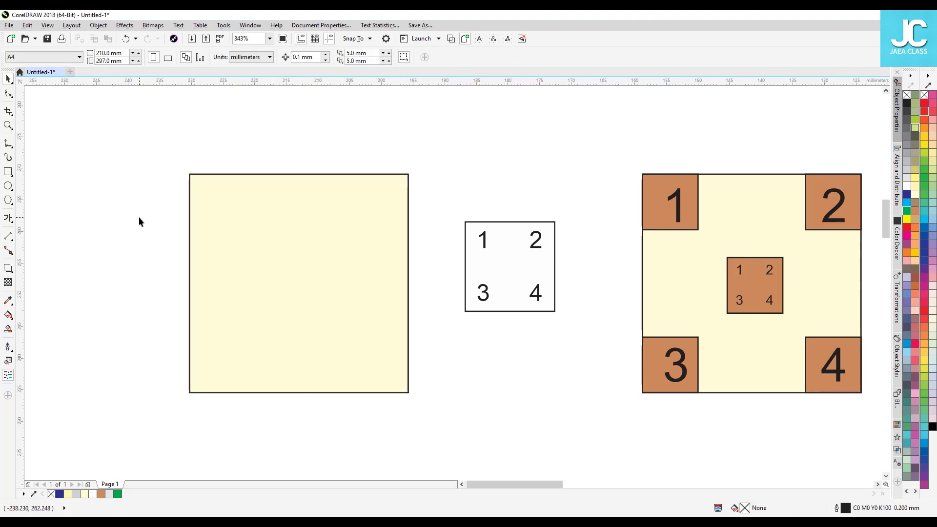
pyautogui.click(369, 39)
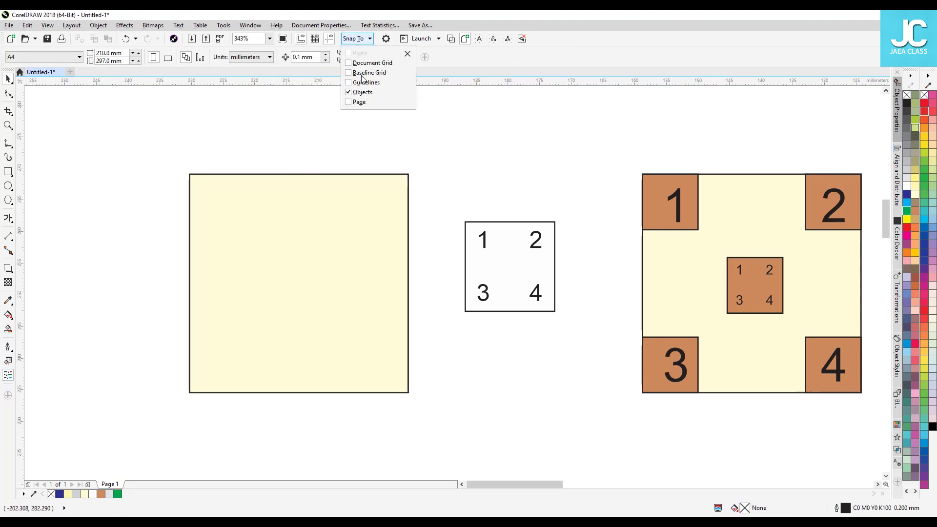
pyautogui.click(103, 169)
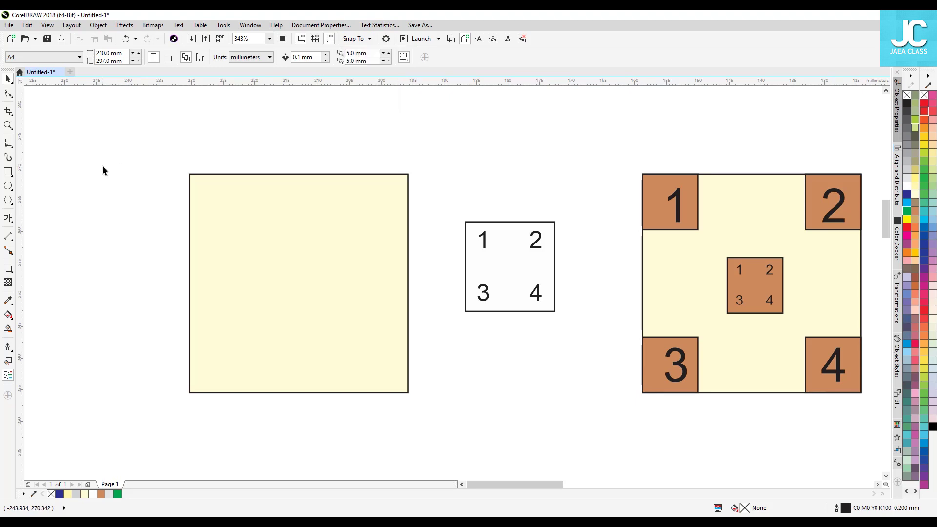
# Step: Draw a rectangle about 34.7 by 5.3 mm across the full width of the cream square's upper half and fill it green
pyautogui.click(8, 172)
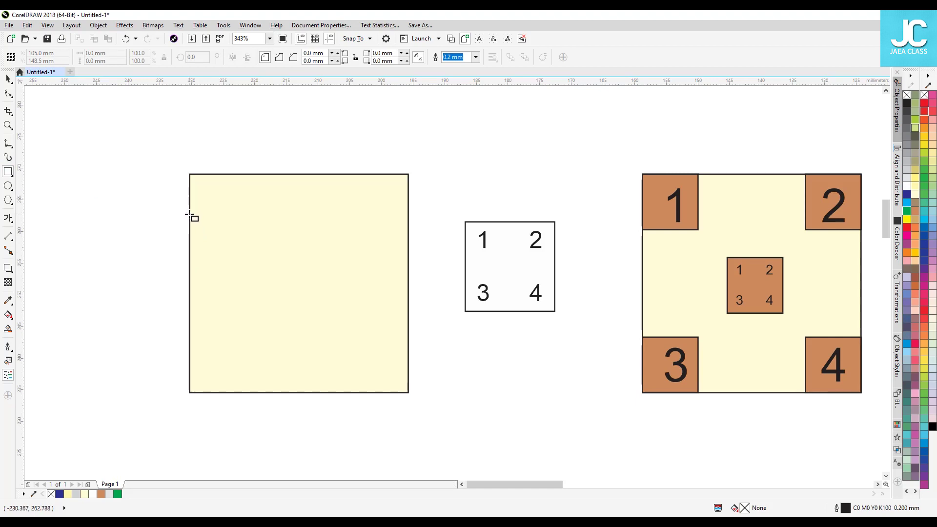
pyautogui.moveTo(189, 213); pyautogui.dragTo(409, 248)
pyautogui.press('space')
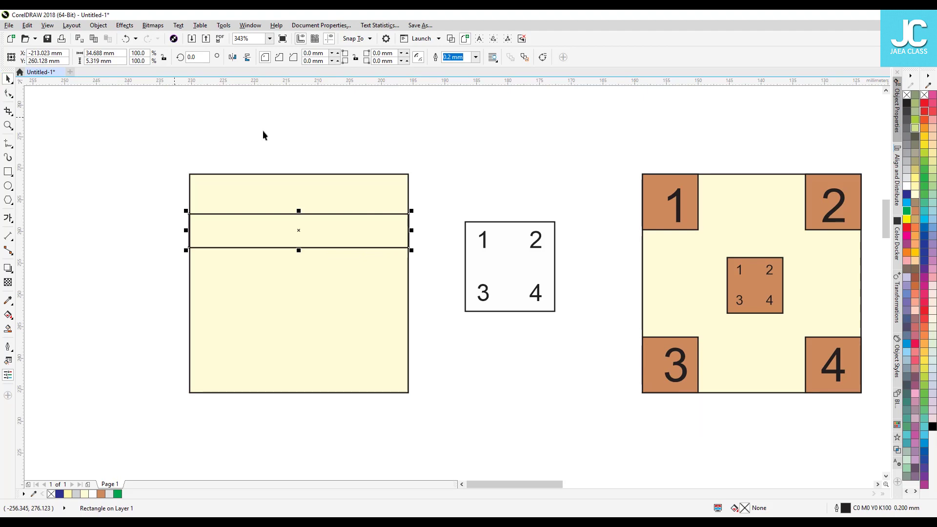
pyautogui.click(907, 211)
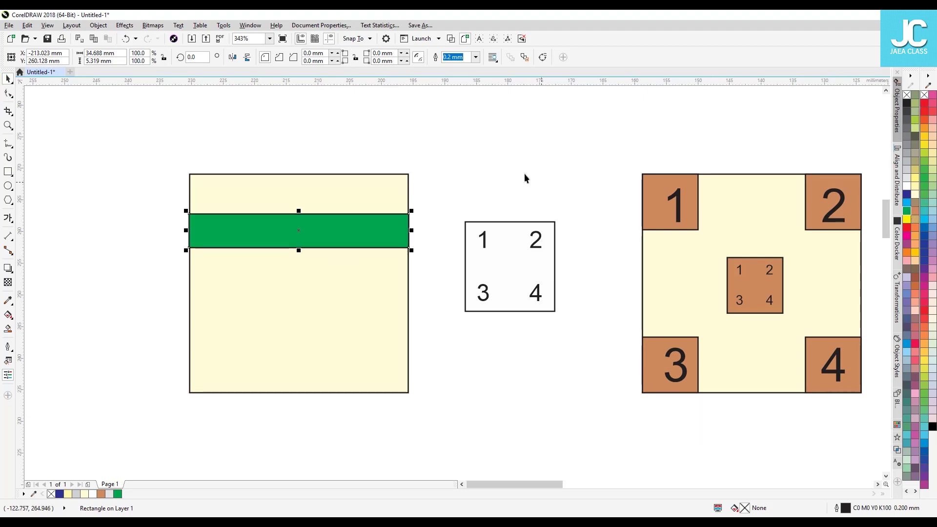
pyautogui.click(514, 169)
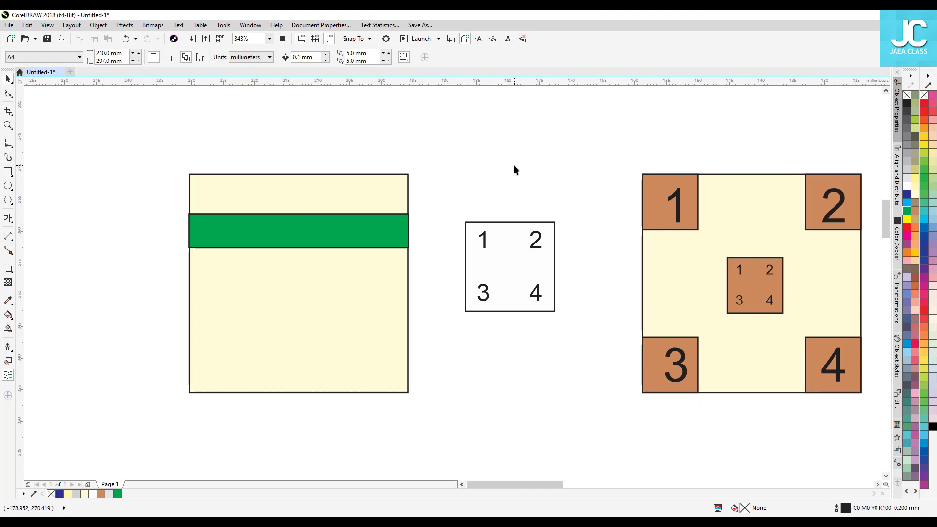
# Step: Examine up close how both ends of the green band line up with the cream square's side outlines
pyautogui.click(8, 125)
pyautogui.moveTo(171, 211); pyautogui.dragTo(223, 244)
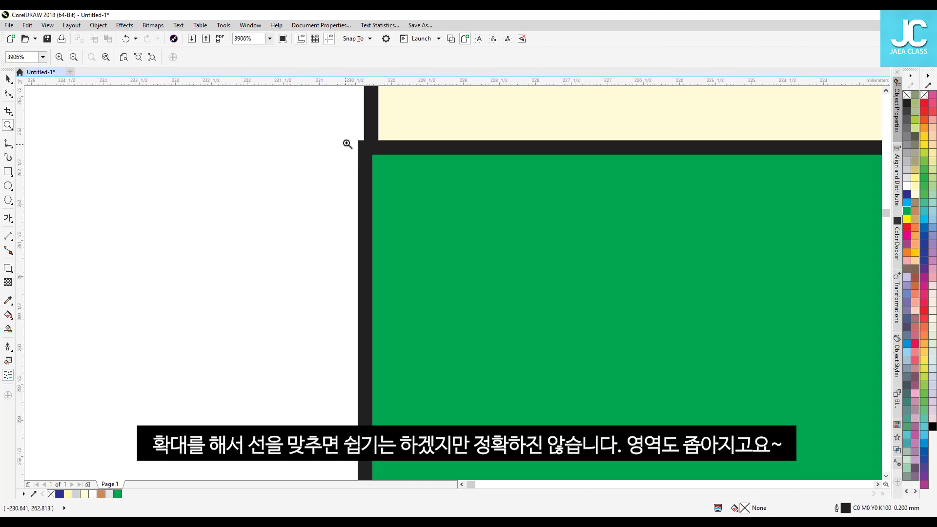
pyautogui.press('F3')
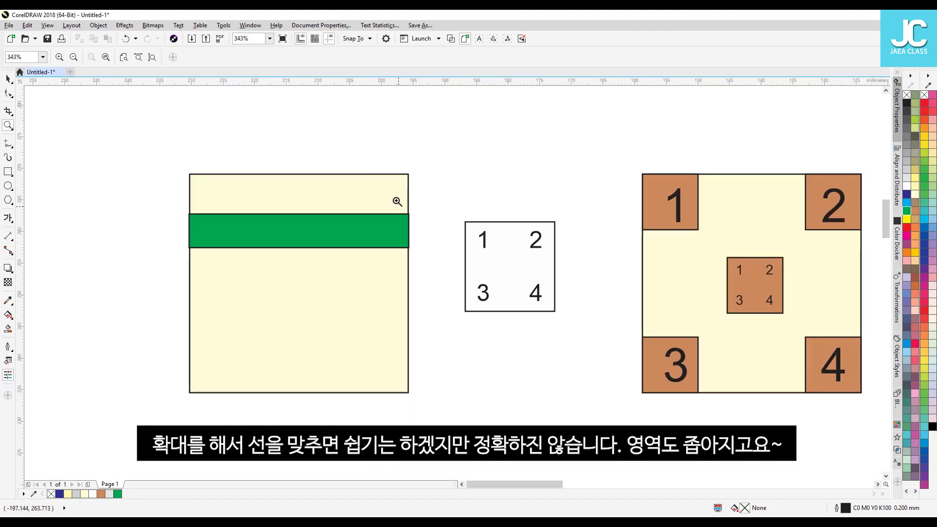
pyautogui.moveTo(396, 200); pyautogui.dragTo(439, 234)
pyautogui.press('F3')
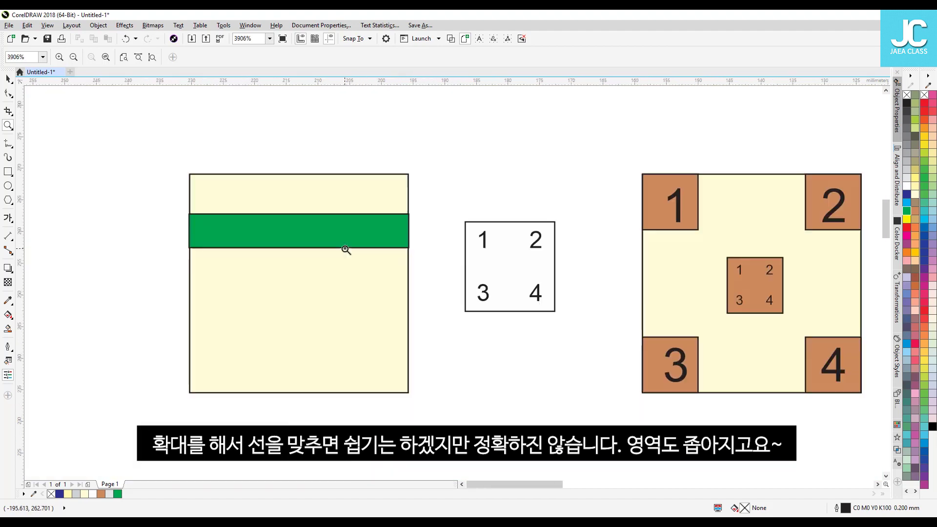
pyautogui.moveTo(171, 207); pyautogui.dragTo(430, 275)
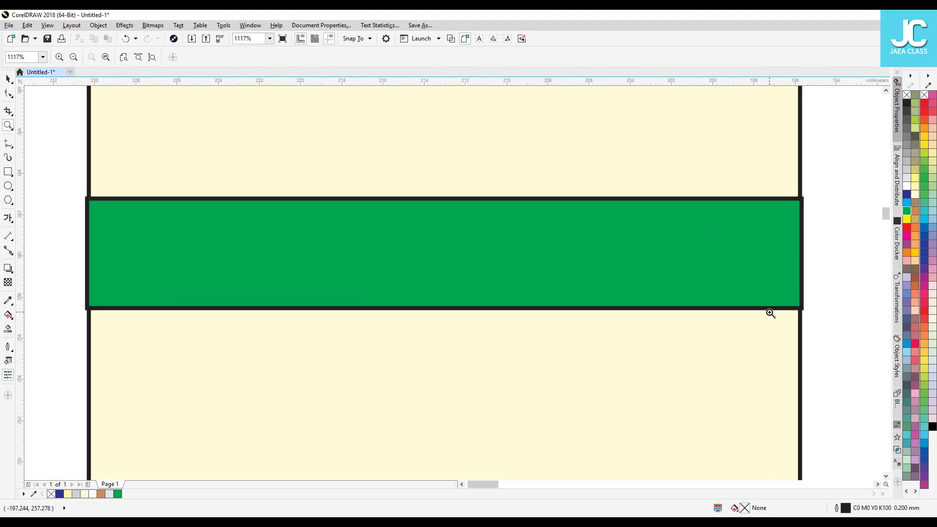
pyautogui.press('F4')
pyautogui.press('space')
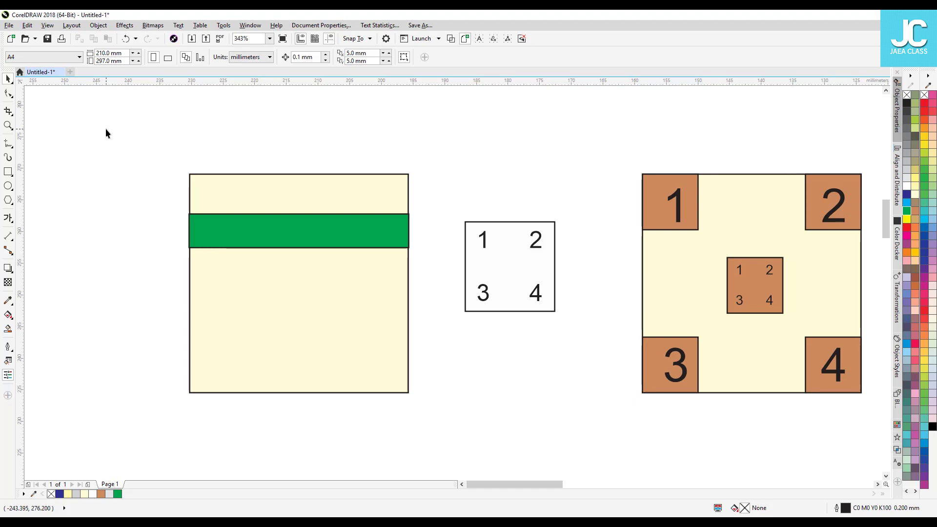
# Step: Draw a rectangle about 34.5 by 5.8 mm across the cream square below the green band and fill it green
pyautogui.click(8, 172)
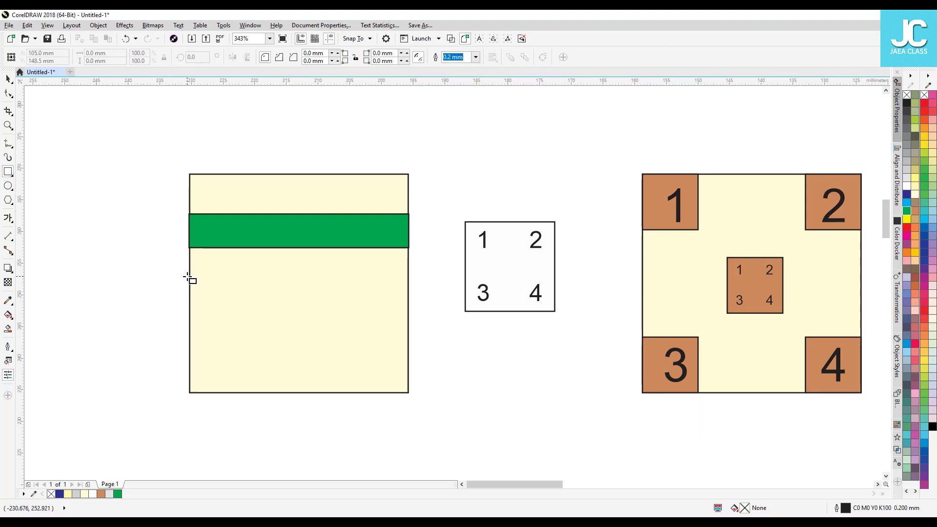
pyautogui.moveTo(190, 277); pyautogui.dragTo(410, 315)
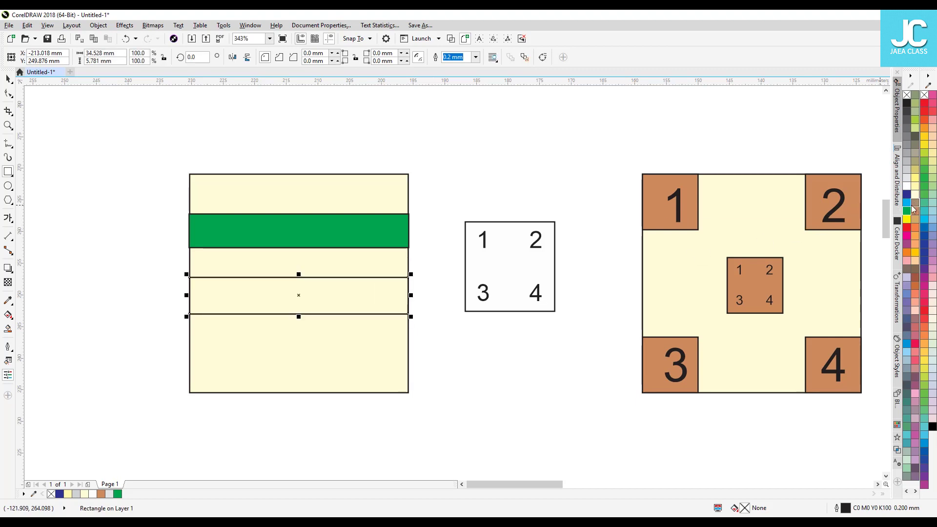
pyautogui.click(908, 211)
pyautogui.click(30, 105)
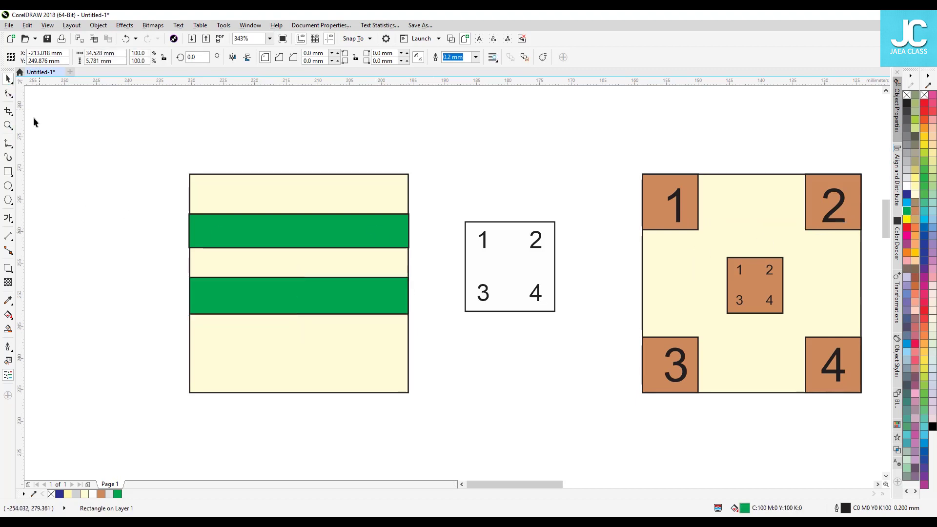
# Step: Recolour the upper band red and move the lower green band up to sit close beneath it
pyautogui.click(8, 124)
pyautogui.moveTo(161, 268); pyautogui.dragTo(412, 326)
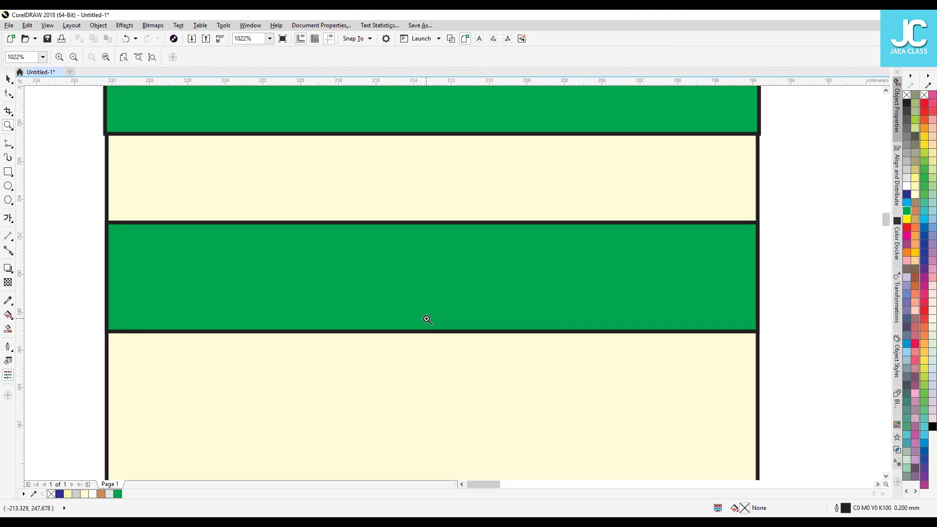
pyautogui.click(8, 78)
pyautogui.click(355, 115)
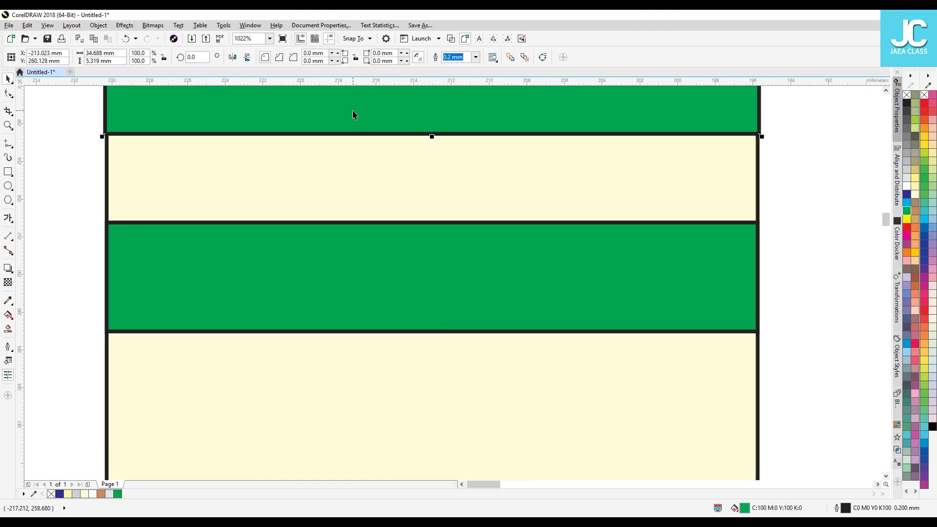
pyautogui.click(906, 228)
pyautogui.click(314, 286)
pyautogui.moveTo(314, 286); pyautogui.dragTo(313, 226)
pyautogui.click(84, 227)
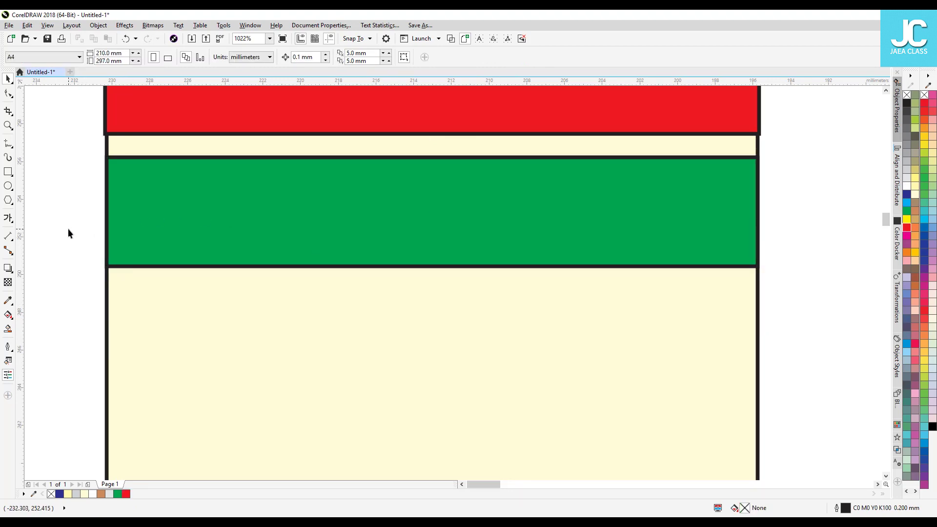
# Step: Examine up close how the ends of the red and green bands line up with the cream square's side outlines
pyautogui.click(8, 125)
pyautogui.moveTo(69, 115); pyautogui.dragTo(152, 205)
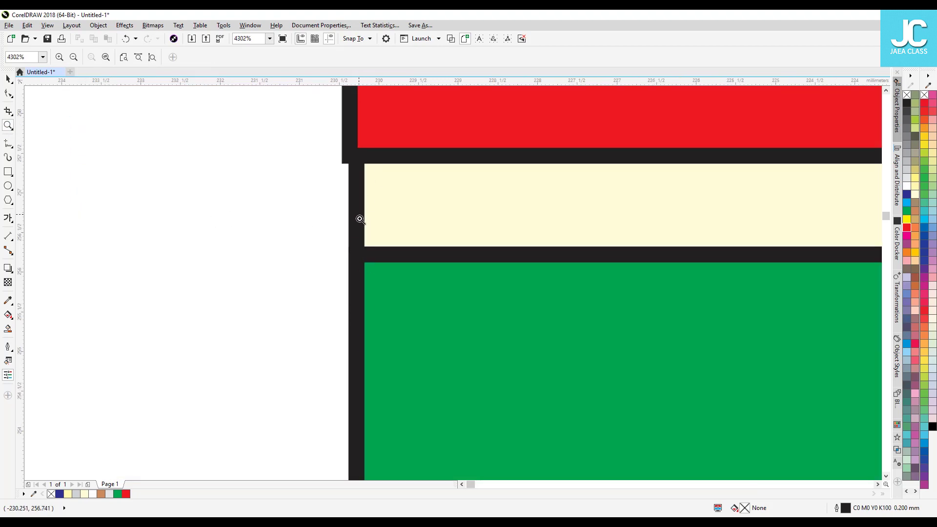
pyautogui.rightClick(365, 151)
pyautogui.click(762, 168)
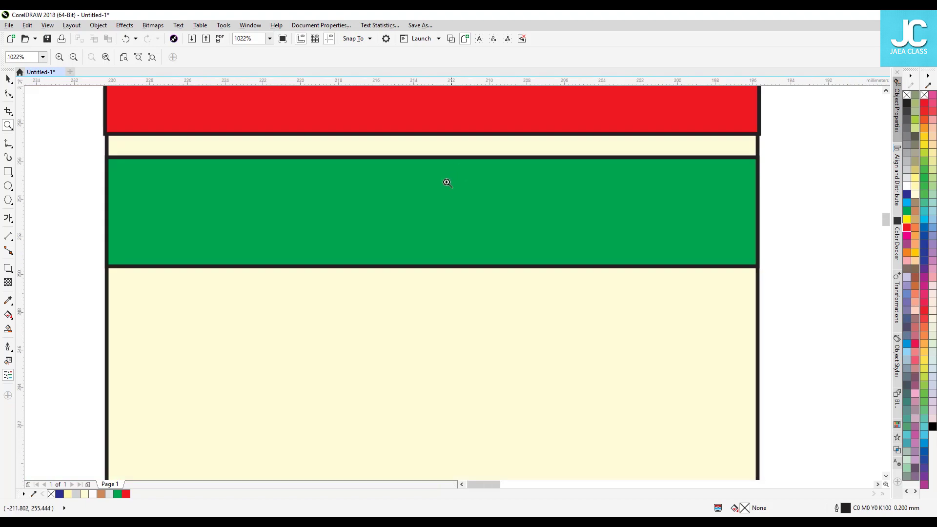
pyautogui.rightClick(458, 170)
pyautogui.rightClick(100, 157)
pyautogui.moveTo(126, 184); pyautogui.dragTo(498, 319)
pyautogui.click(8, 80)
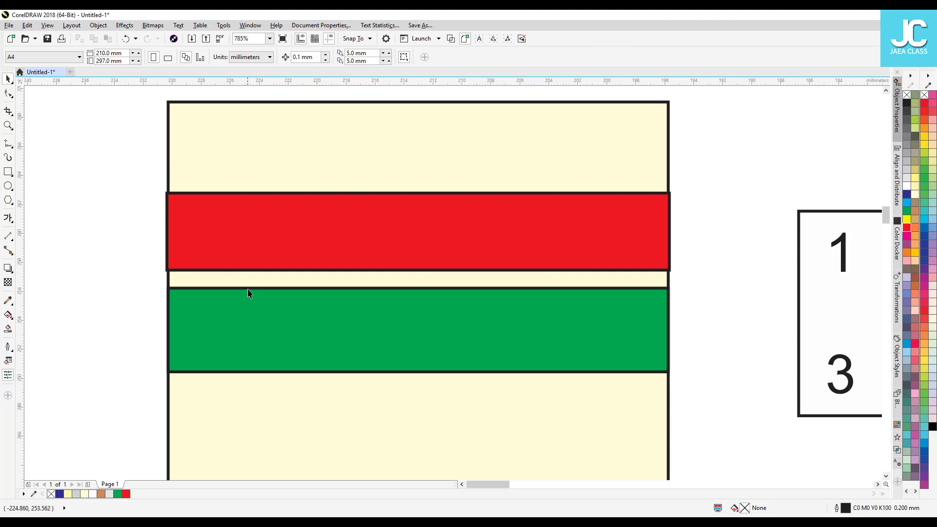
# Step: Delete the red and green bands from the cream square
pyautogui.click(248, 251)
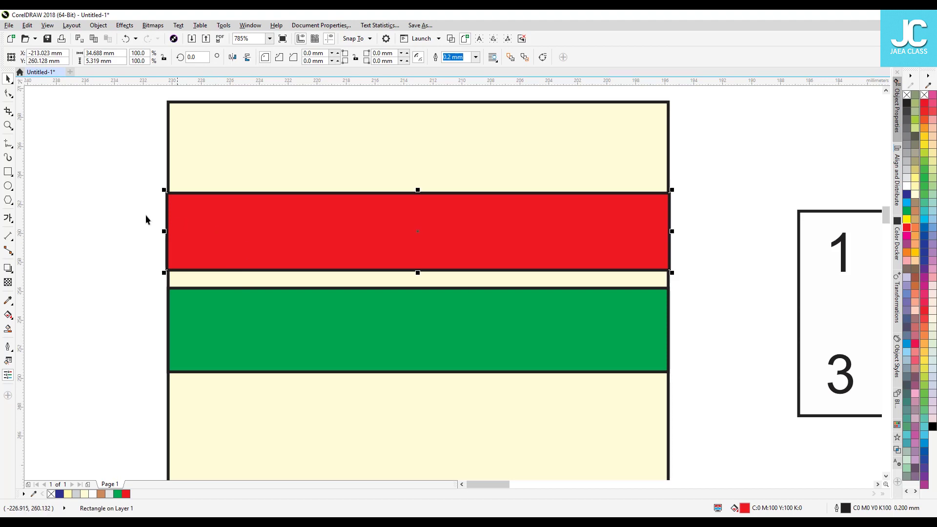
pyautogui.click(130, 206)
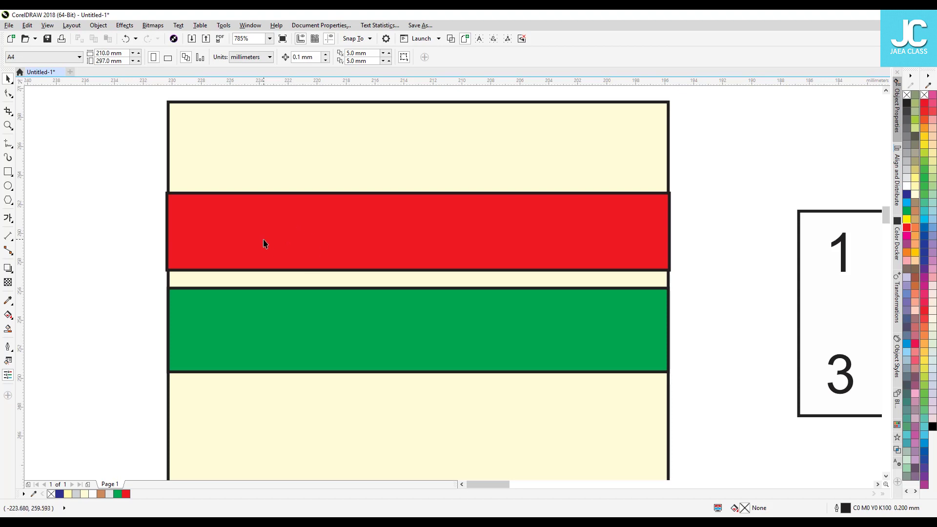
pyautogui.moveTo(299, 292); pyautogui.dragTo(717, 403)
pyautogui.press('Delete')
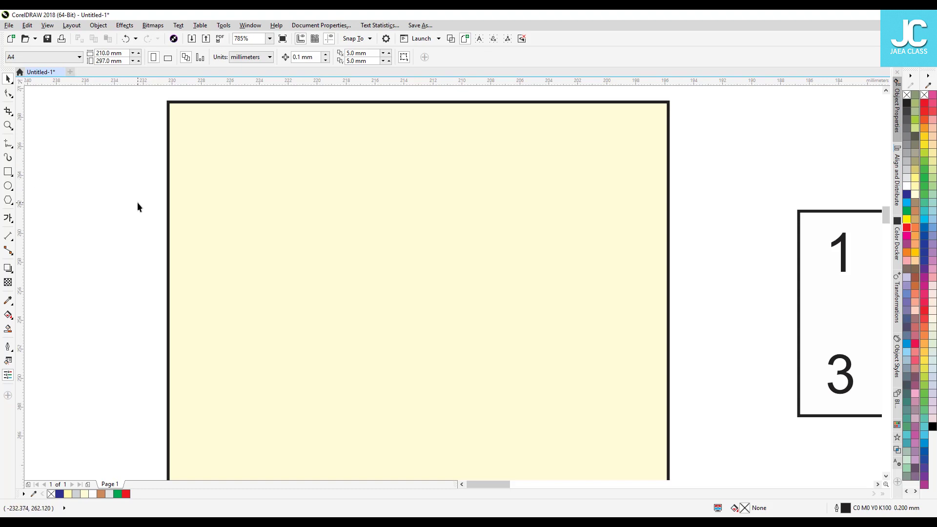
# Step: Draw a rectangle about 34.6 by 5 mm across the cream square without object snapping, and delete it
pyautogui.click(8, 172)
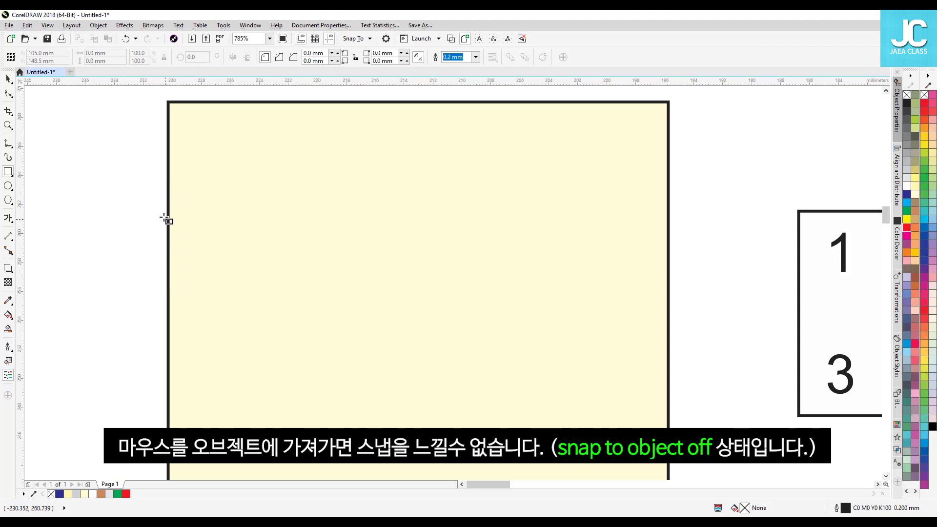
pyautogui.moveTo(169, 199); pyautogui.dragTo(668, 271)
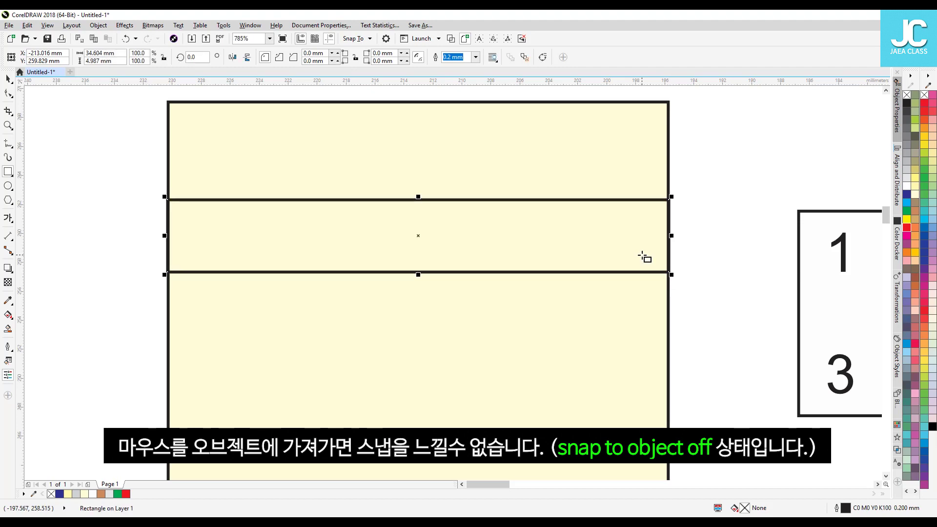
pyautogui.click(8, 78)
pyautogui.press('Delete')
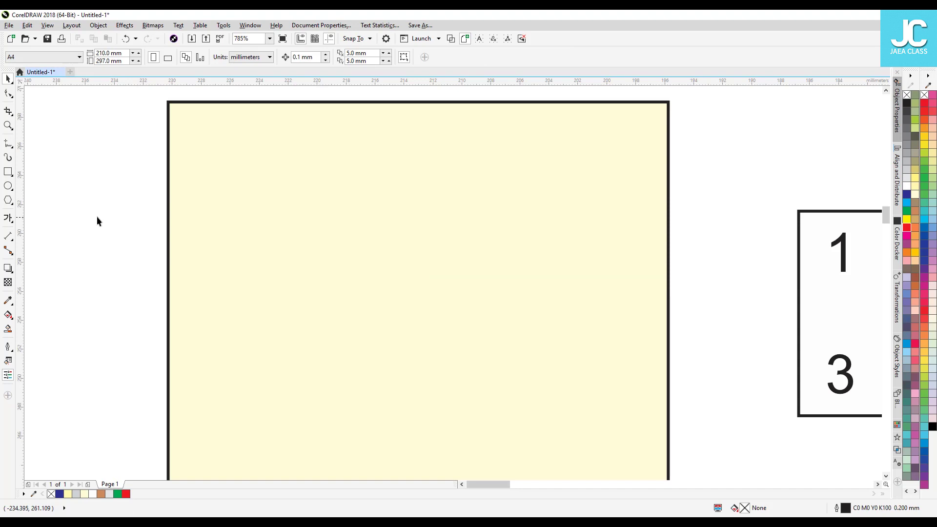
# Step: Draw a rectangle about 34.5 by 5.6 mm snapped between the cream square's side edges and fill it green
pyautogui.click(8, 172)
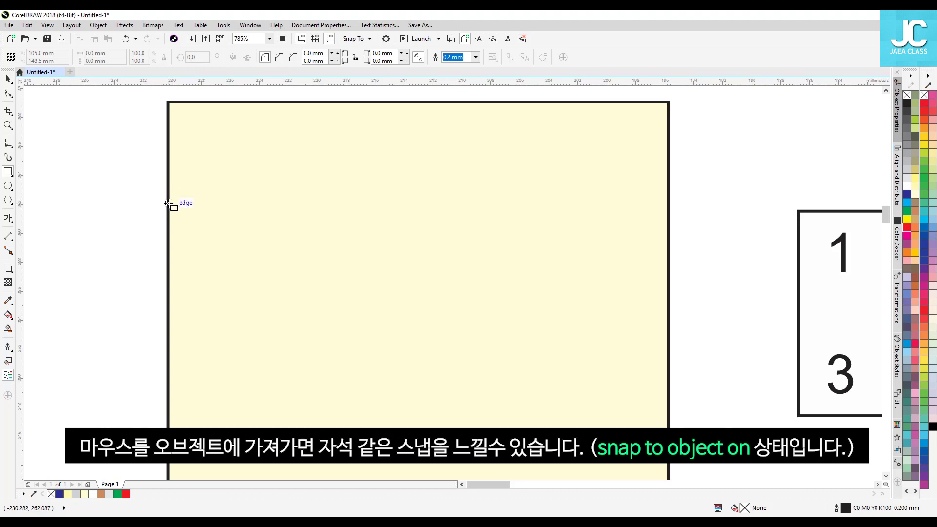
pyautogui.moveTo(169, 204); pyautogui.dragTo(671, 285)
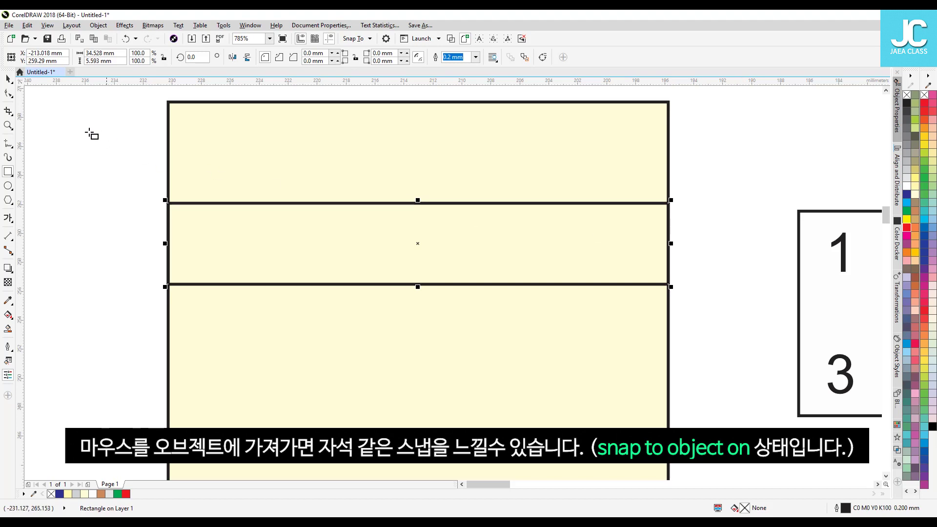
pyautogui.click(8, 78)
pyautogui.moveTo(95, 178); pyautogui.dragTo(727, 348)
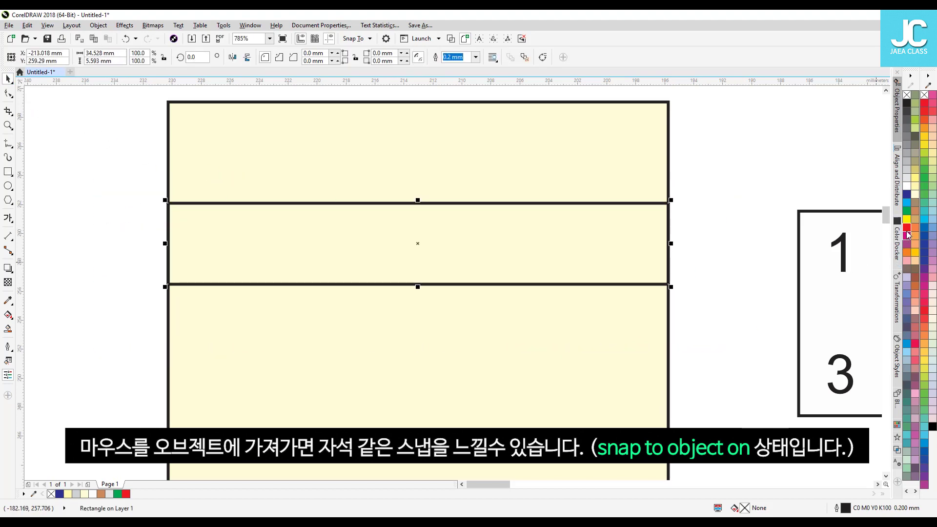
pyautogui.click(906, 211)
pyautogui.click(719, 256)
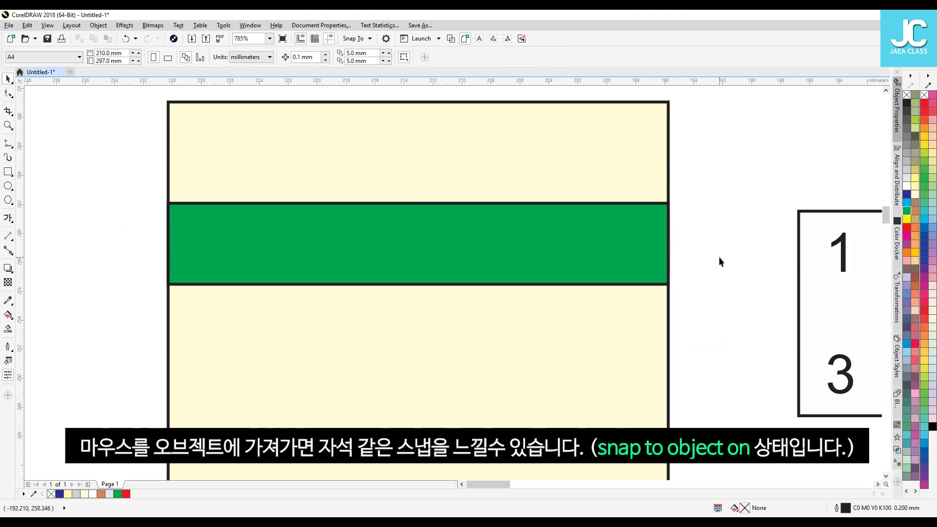
# Step: Draw a rectangle about 34.5 by 2.8 mm above the green band, snapped to the square's side edges, and fill it red
pyautogui.click(8, 172)
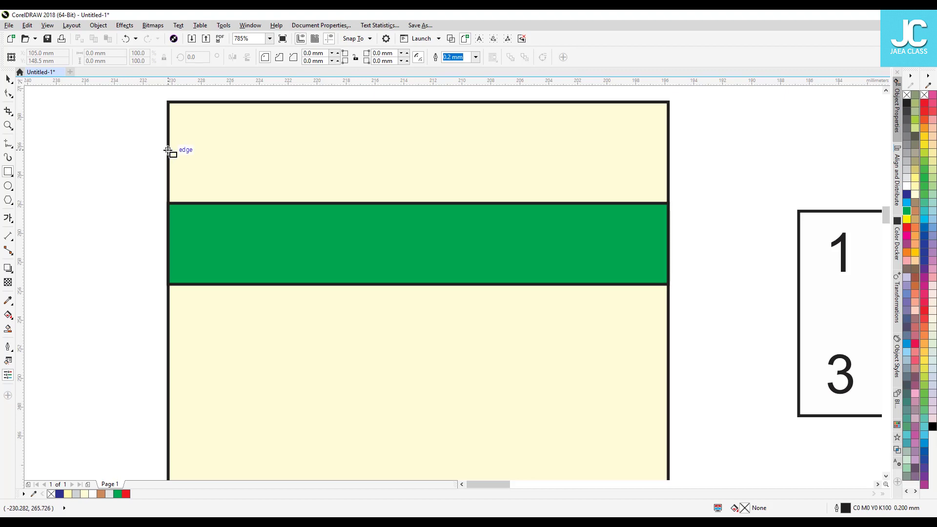
pyautogui.moveTo(168, 150)
pyautogui.mouseDown()
pyautogui.moveTo(257, 180)
pyautogui.moveTo(668, 191)
pyautogui.mouseUp()
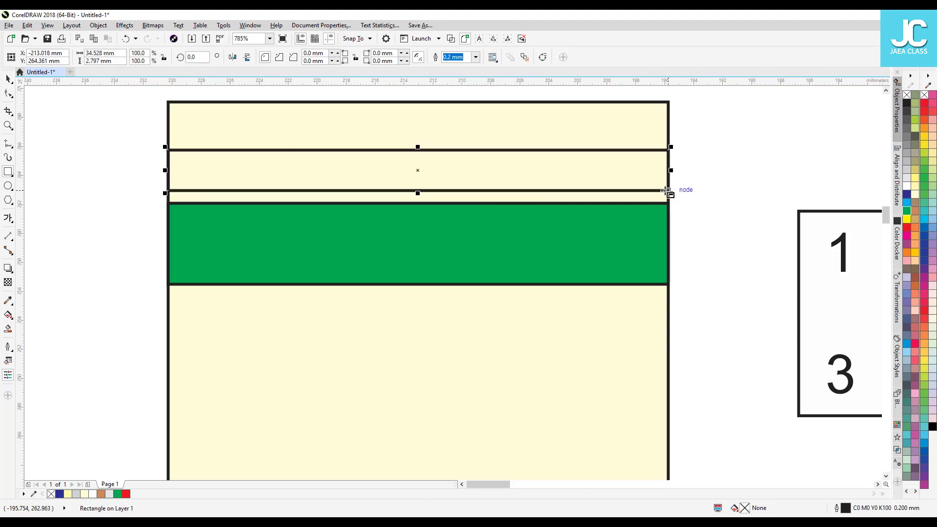
pyautogui.click(8, 79)
pyautogui.moveTo(35, 130); pyautogui.dragTo(771, 197)
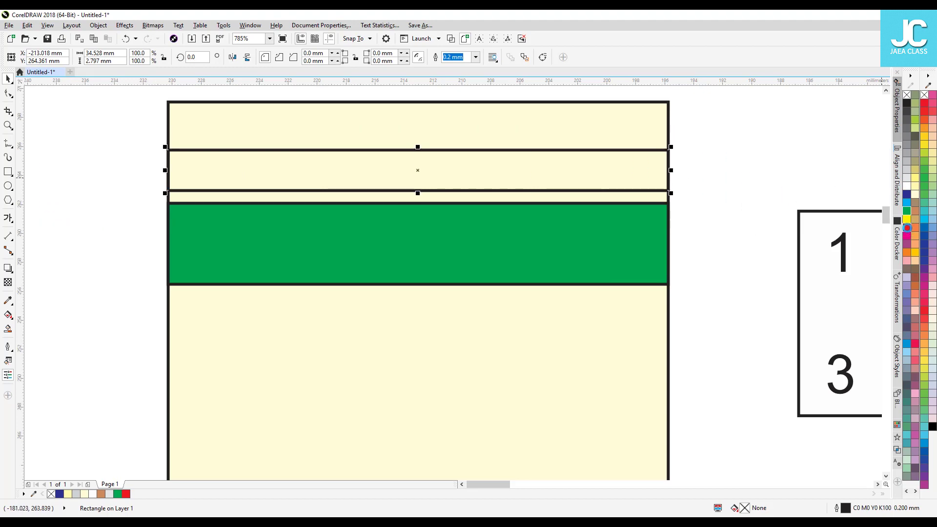
pyautogui.click(907, 227)
pyautogui.click(764, 174)
# Step: Try drawing two rectangles from the cream square's top edge down to its sides, and delete them
pyautogui.moveTo(679, 142); pyautogui.dragTo(95, 381)
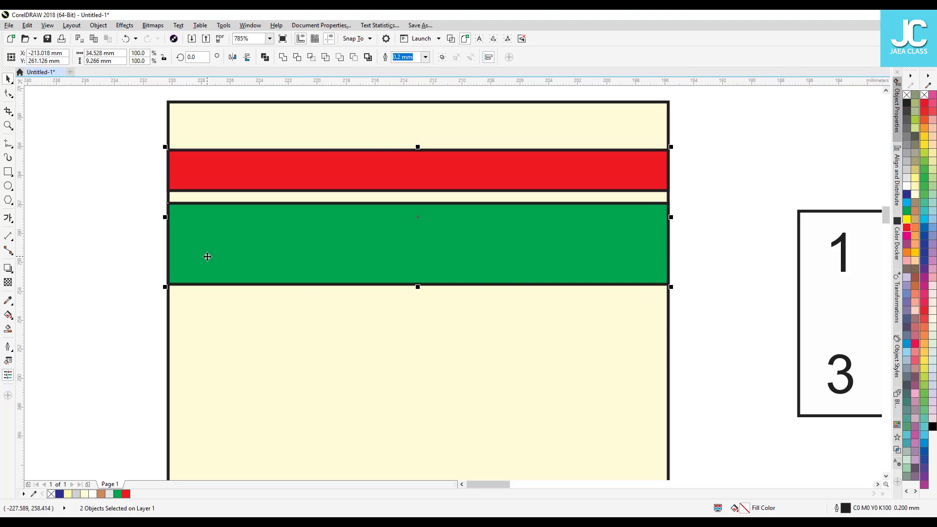
pyautogui.click(88, 218)
pyautogui.click(8, 171)
pyautogui.moveTo(267, 102)
pyautogui.mouseDown()
pyautogui.moveTo(242, 126)
pyautogui.moveTo(168, 130)
pyautogui.mouseUp()
pyautogui.moveTo(317, 102)
pyautogui.mouseDown()
pyautogui.moveTo(516, 125)
pyautogui.moveTo(660, 121)
pyautogui.moveTo(669, 131)
pyautogui.mouseUp()
pyautogui.press('space')
pyautogui.moveTo(726, 96); pyautogui.dragTo(40, 368)
pyautogui.press('Delete')
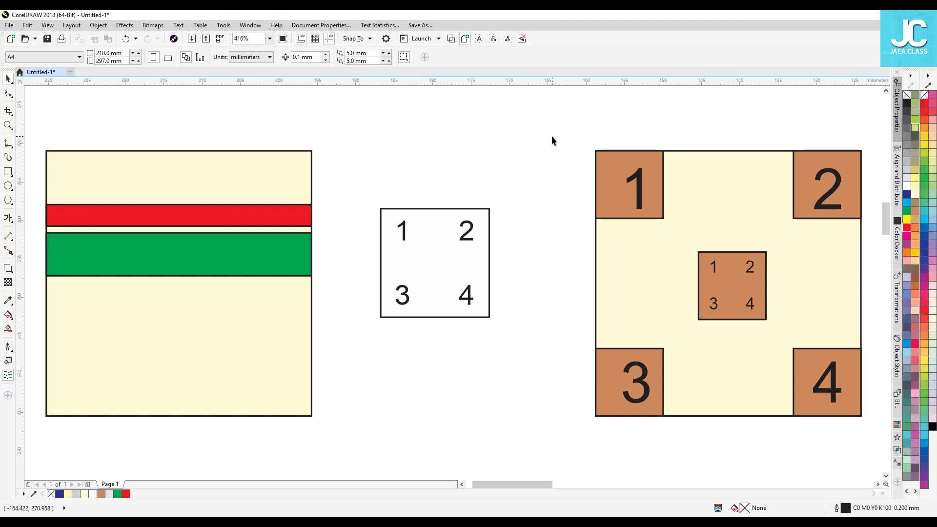
# Step: Select both the snapped red and green bands and remove them, leaving the cream square plain
pyautogui.moveTo(333, 188); pyautogui.dragTo(29, 310)
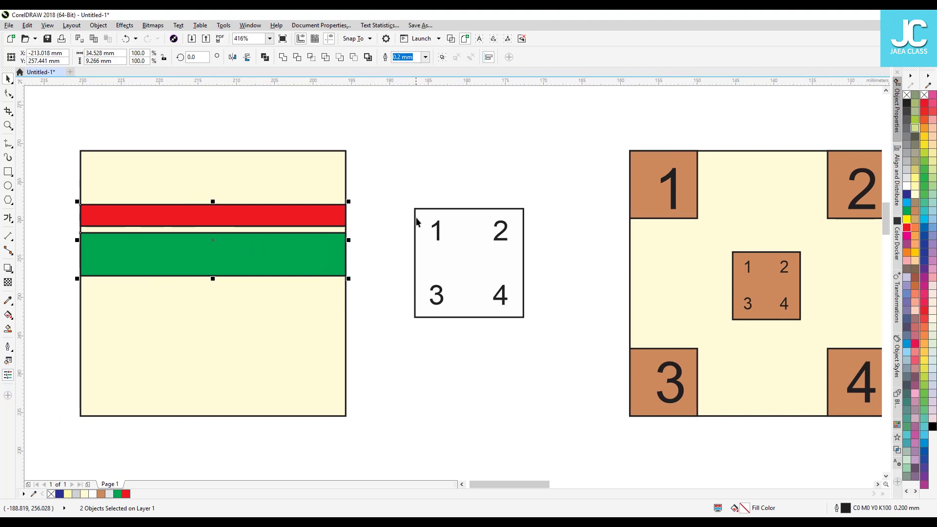
pyautogui.press('Delete')
pyautogui.hscroll(1, 433, 177)
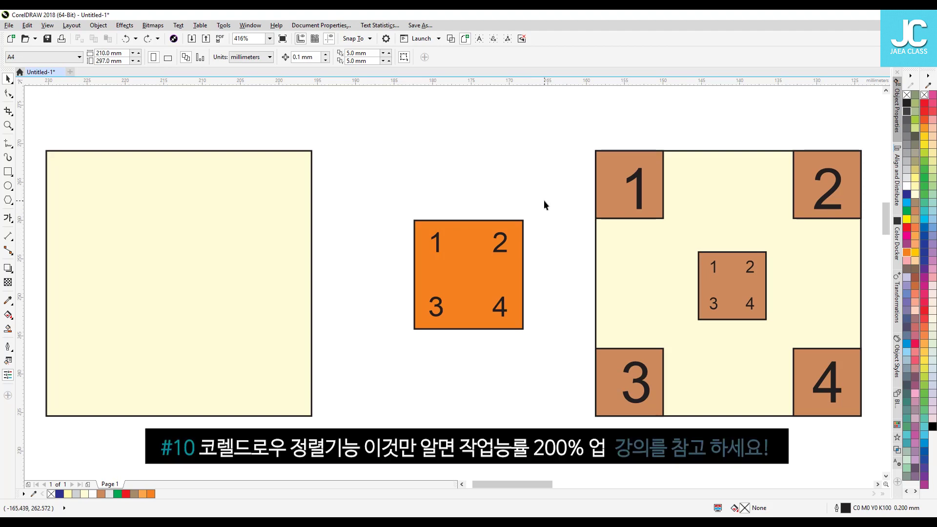
# Step: Align the orange numbered group to the plain cream square's top-left corner and from there to its right edge
pyautogui.moveTo(546, 201); pyautogui.dragTo(382, 371)
pyautogui.keyDown('shift'); pyautogui.click(240, 232); pyautogui.keyUp('shift')
pyautogui.press('t')
pyautogui.press('l')
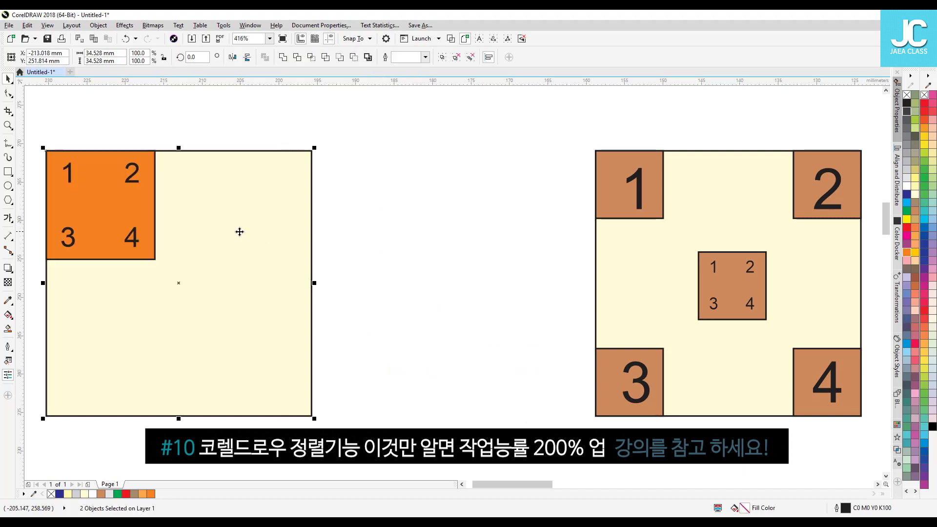
pyautogui.press('r')
pyautogui.click(444, 198)
# Step: Align the orange group to the cream square's bottom edge and from there to its left edge
pyautogui.moveTo(312, 80); pyautogui.dragTo(213, 362)
pyautogui.click(213, 367)
pyautogui.click(274, 220)
pyautogui.keyDown('shift'); pyautogui.click(204, 340); pyautogui.keyUp('shift')
pyautogui.keyDown('shift'); pyautogui.click(204, 340); pyautogui.keyUp('shift')
pyautogui.press('b')
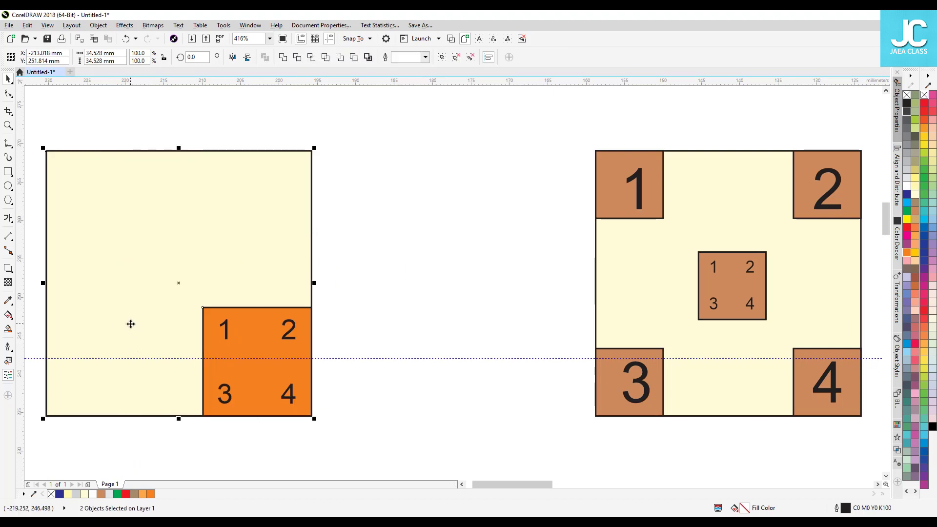
pyautogui.press('l')
# Step: Delete the stray horizontal guideline crossing the lower part of the squares
pyautogui.click(345, 292)
pyautogui.click(324, 357)
pyautogui.press('Delete')
# Step: Centre the orange group horizontally and vertically on the plain cream square
pyautogui.click(117, 337)
pyautogui.keyDown('shift'); pyautogui.click(246, 285); pyautogui.keyUp('shift')
pyautogui.press('c')
pyautogui.press('e')
pyautogui.click(385, 204)
# Step: Move the orange group off the cream square into the gap between the two large squares
pyautogui.click(195, 313)
pyautogui.moveTo(238, 295); pyautogui.dragTo(471, 273)
pyautogui.click(497, 176)
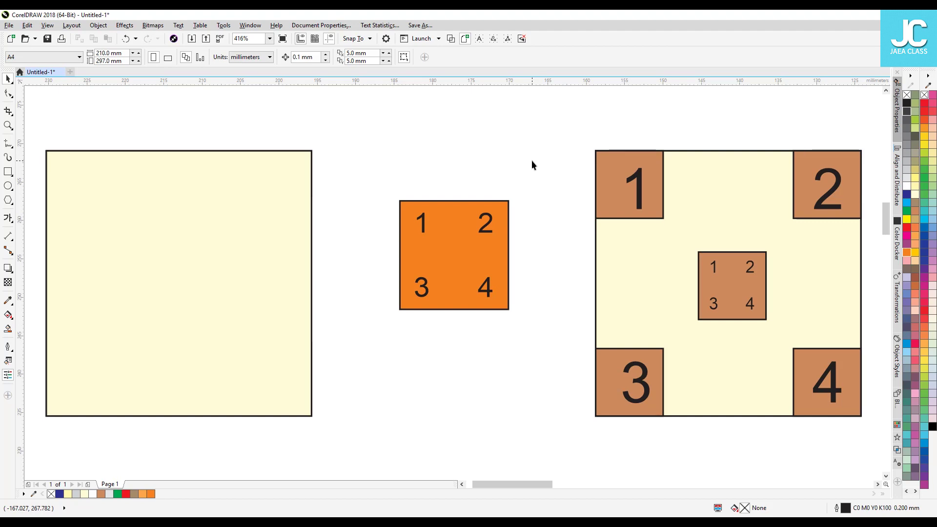
# Step: Select the orange group and shift it slightly downward within the gap between the two large squares
pyautogui.click(481, 221)
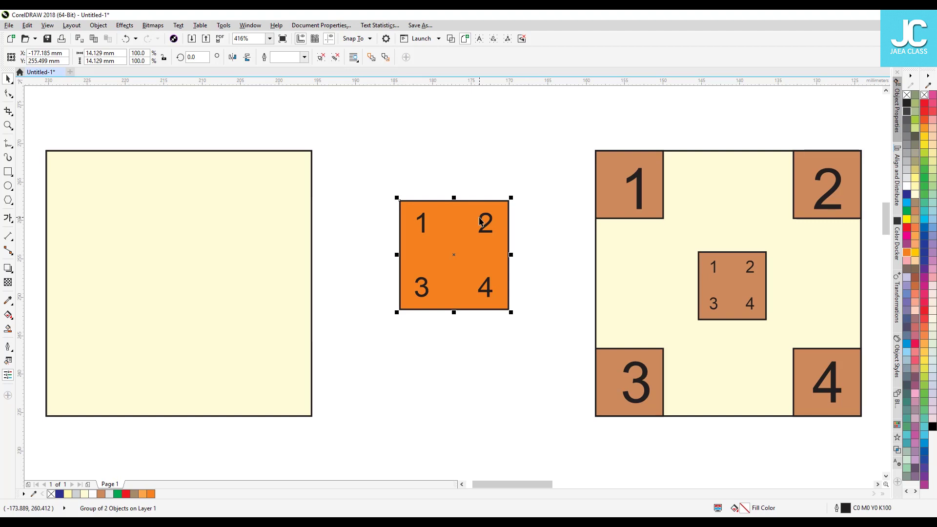
pyautogui.moveTo(540, 170); pyautogui.dragTo(364, 362)
pyautogui.moveTo(399, 179); pyautogui.dragTo(566, 331)
pyautogui.moveTo(444, 251)
pyautogui.mouseDown()
pyautogui.moveTo(444, 204)
pyautogui.moveTo(442, 262)
pyautogui.mouseUp()
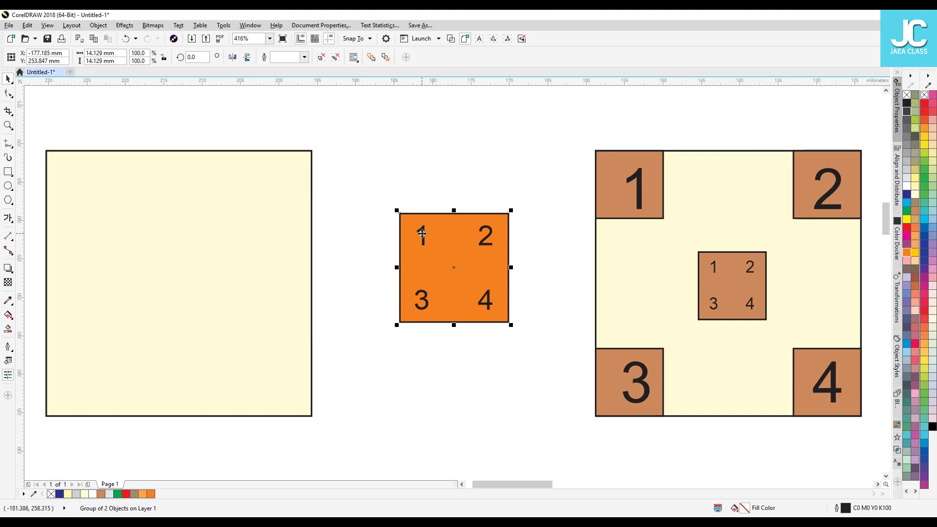
pyautogui.click(464, 158)
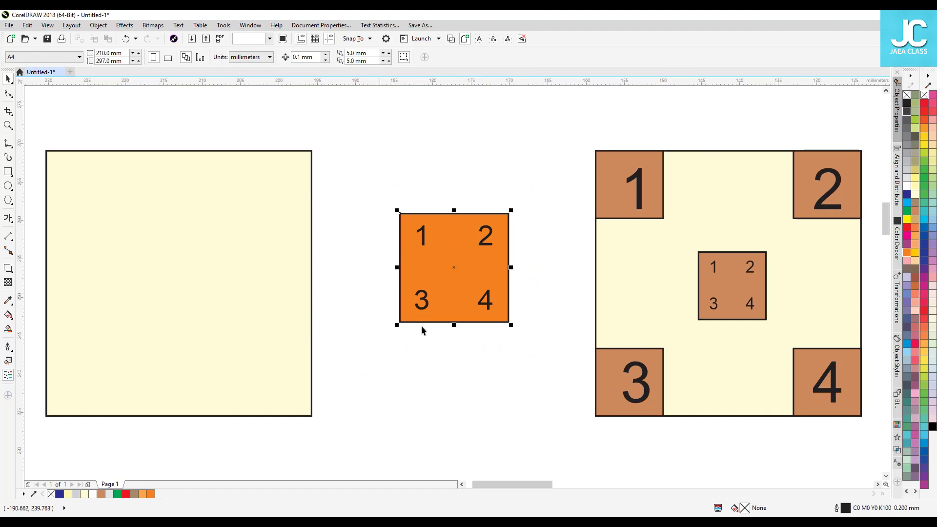
# Step: Move the orange group by its top-left corner node, snapping it onto the cream square's top-left corner
pyautogui.click(442, 267)
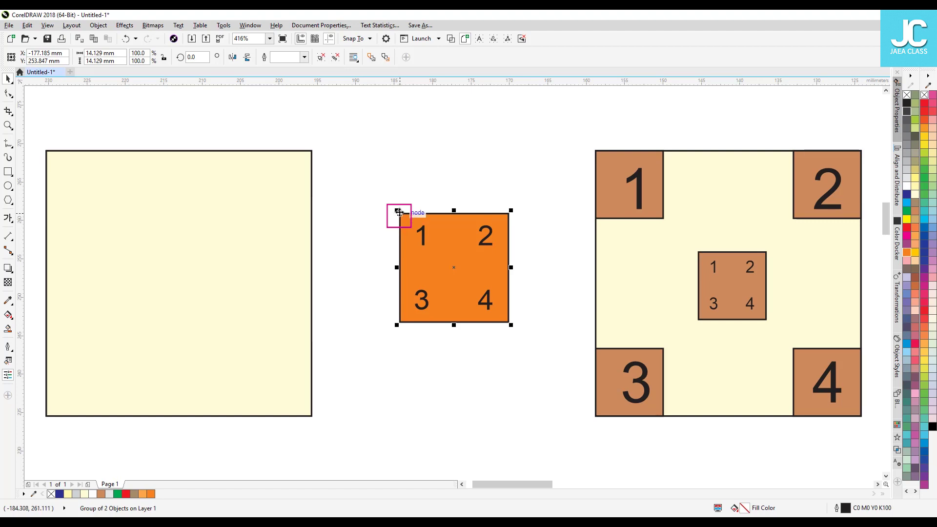
pyautogui.moveTo(399, 212); pyautogui.dragTo(47, 152)
pyautogui.click(134, 132)
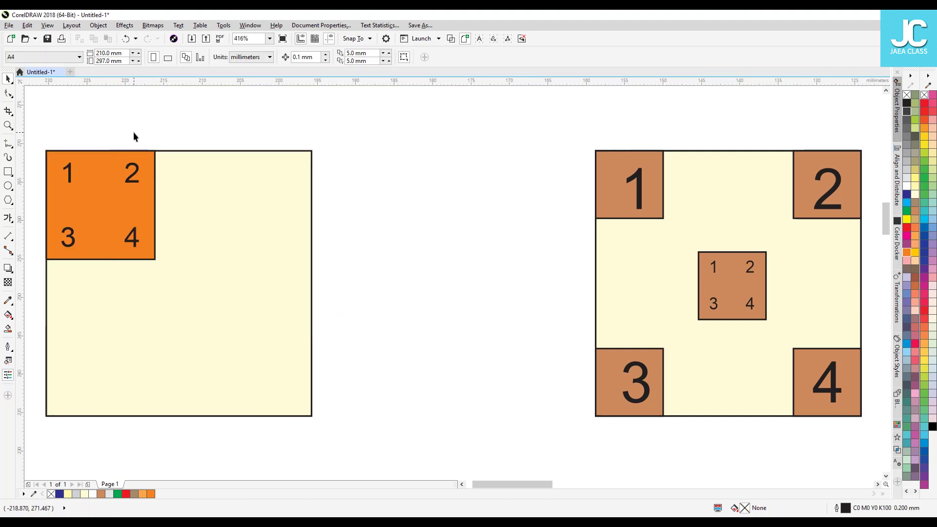
# Step: Select the orange group and snap its top-right corner onto the cream square's top-right corner, then its bottom-right corner onto the square's bottom-right corner
pyautogui.moveTo(170, 127); pyautogui.dragTo(36, 286)
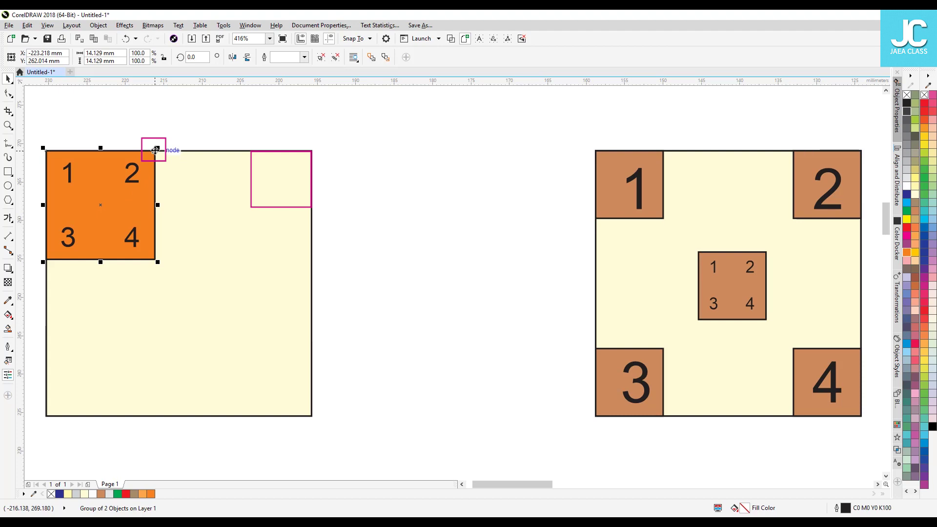
pyautogui.moveTo(155, 150); pyautogui.dragTo(312, 152)
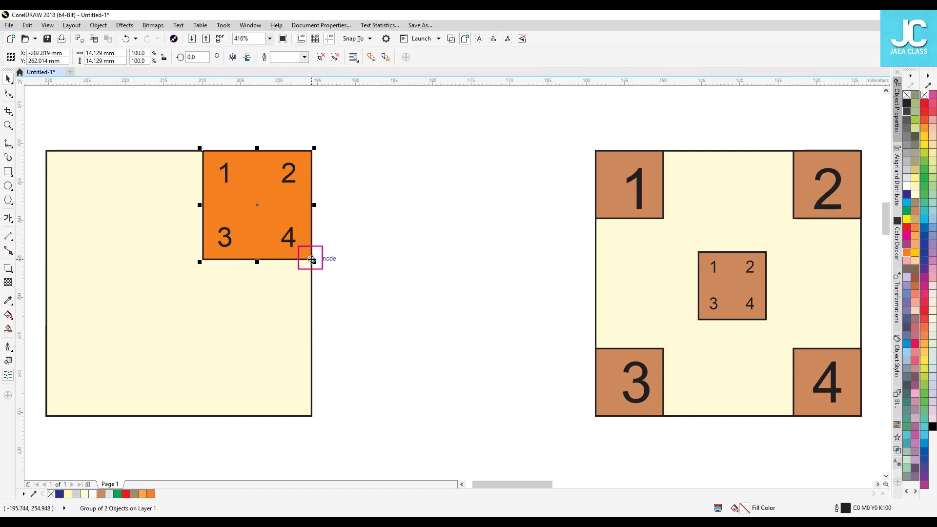
pyautogui.moveTo(312, 260); pyautogui.dragTo(311, 415)
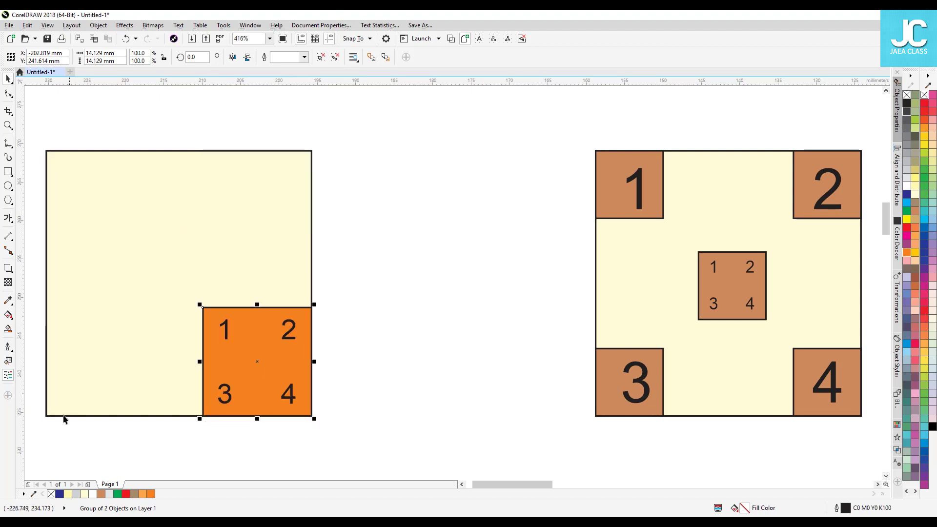
# Step: Pull the orange group off into the gap, then snap its bottom-left corner onto the plain cream square's bottom-left corner
pyautogui.moveTo(255, 359); pyautogui.dragTo(404, 265)
pyautogui.click(505, 174)
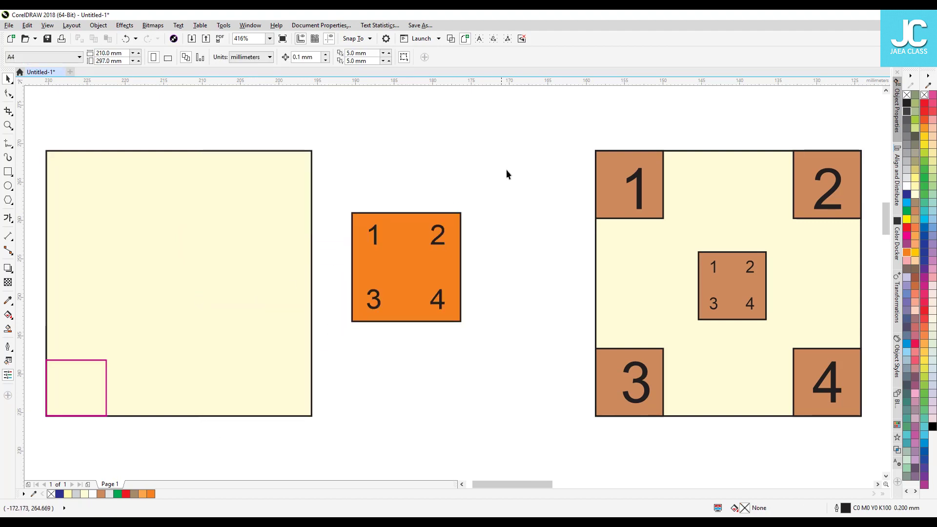
pyautogui.moveTo(511, 162); pyautogui.dragTo(292, 409)
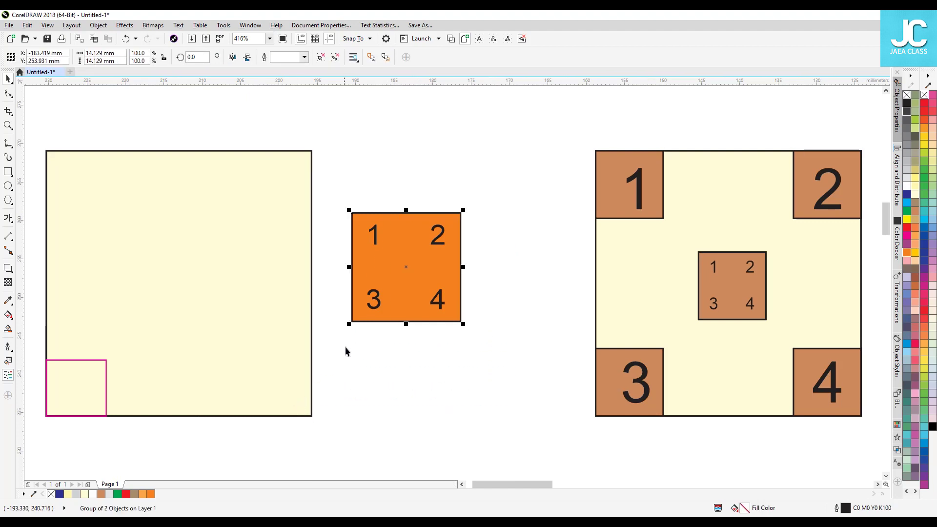
pyautogui.moveTo(352, 320); pyautogui.dragTo(46, 417)
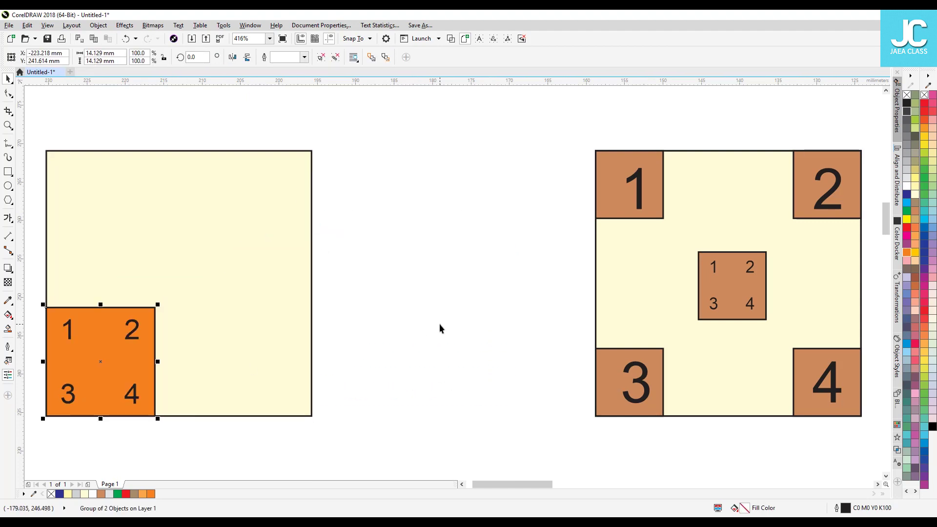
# Step: Move the orange group off the cream square into the middle of the gap and leave it deselected
pyautogui.moveTo(123, 341); pyautogui.dragTo(455, 259)
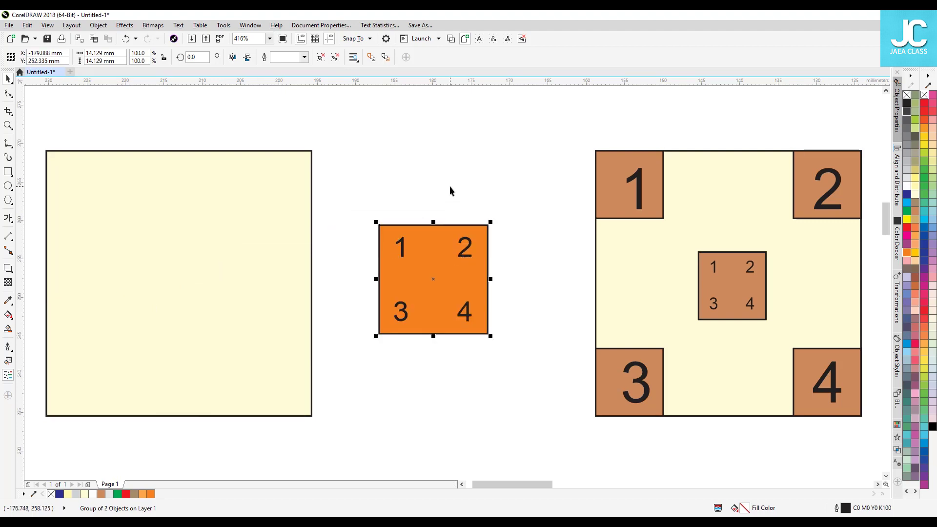
pyautogui.click(442, 198)
pyautogui.click(418, 229)
pyautogui.click(415, 204)
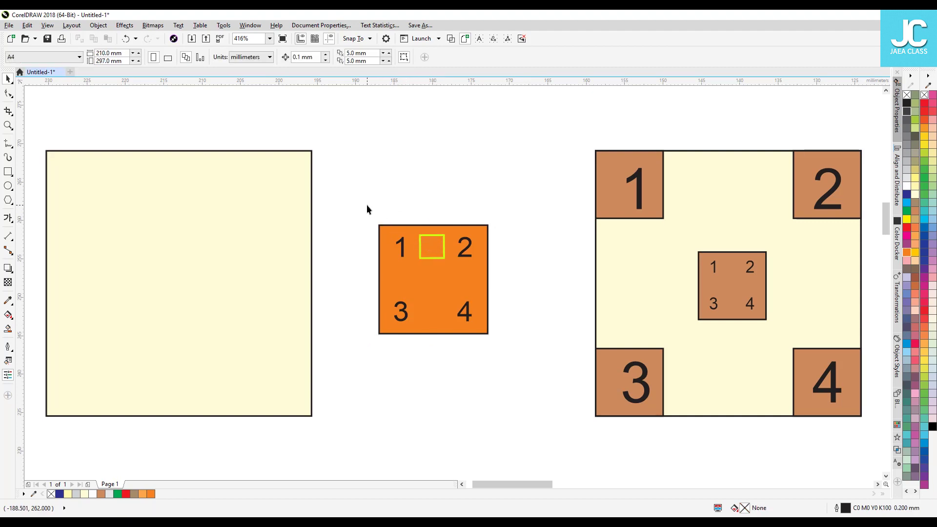
# Step: Select the orange group and shift it upward within the gap, grabbing it between the numbers 1 and 2
pyautogui.moveTo(522, 354); pyautogui.dragTo(523, 355)
pyautogui.moveTo(513, 193); pyautogui.dragTo(357, 397)
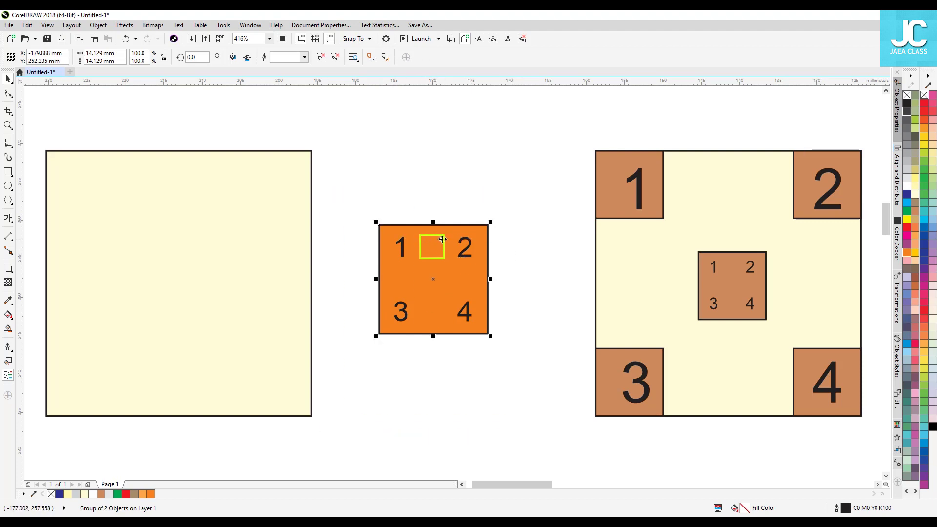
pyautogui.moveTo(435, 239); pyautogui.dragTo(448, 220)
pyautogui.click(500, 178)
pyautogui.click(466, 243)
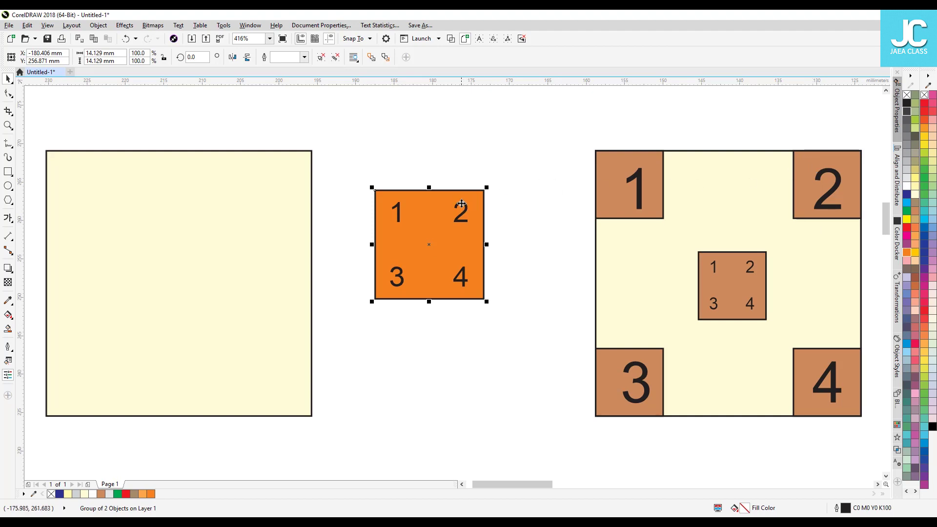
# Step: Shift the orange group slightly left and then up within the gap until its top is nearly level with the cream square's
pyautogui.moveTo(467, 206); pyautogui.dragTo(447, 204)
pyautogui.moveTo(505, 164); pyautogui.dragTo(365, 349)
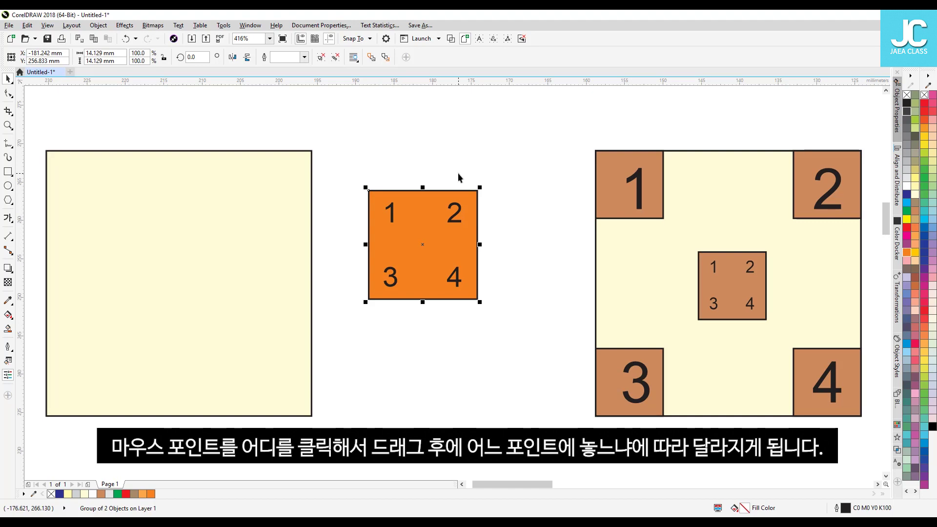
pyautogui.moveTo(418, 215); pyautogui.dragTo(449, 171)
pyautogui.click(502, 239)
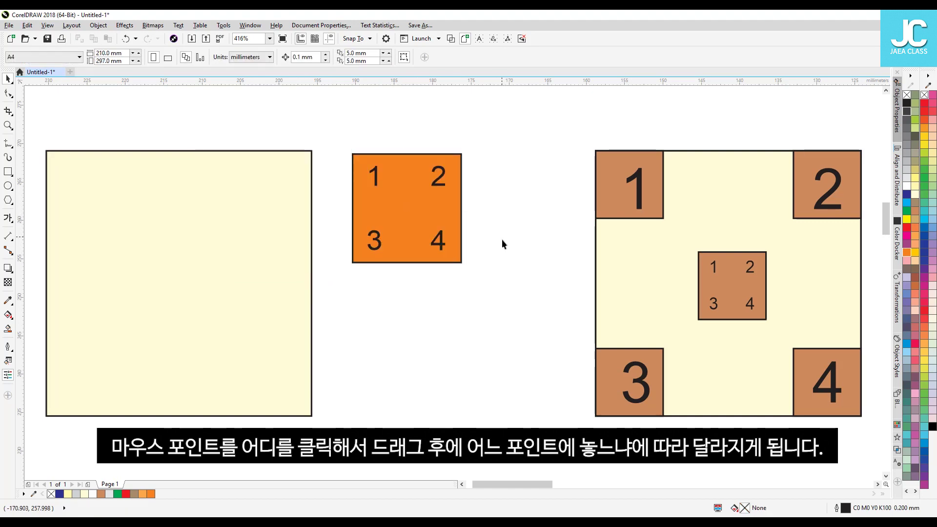
# Step: Select the orange group and shift it slightly down and left within the gap, keeping it selected
pyautogui.moveTo(522, 271); pyautogui.dragTo(320, 102)
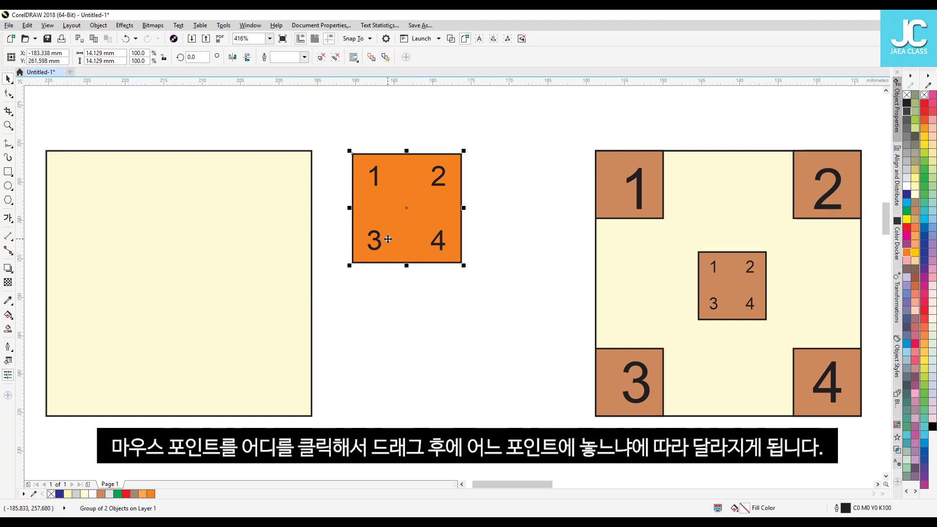
pyautogui.moveTo(391, 240); pyautogui.dragTo(411, 259)
pyautogui.moveTo(526, 151); pyautogui.dragTo(313, 366)
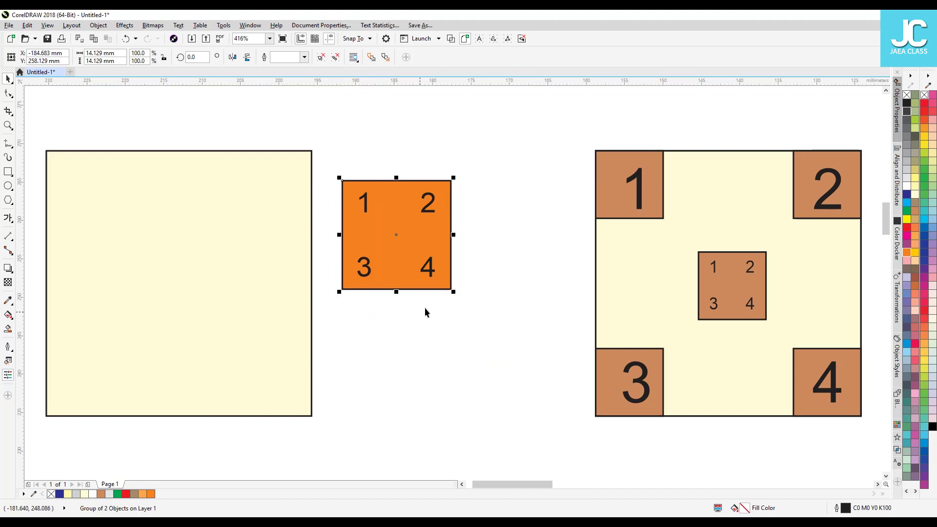
# Step: Snap the orange group's top-right corner onto the cream square's top-right corner and undo that move
pyautogui.moveTo(450, 182); pyautogui.dragTo(312, 151)
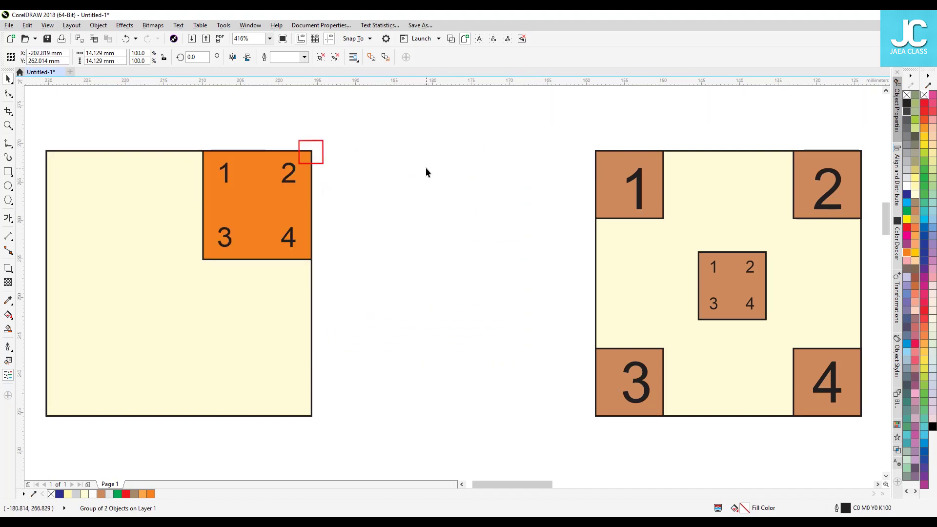
pyautogui.click(426, 168)
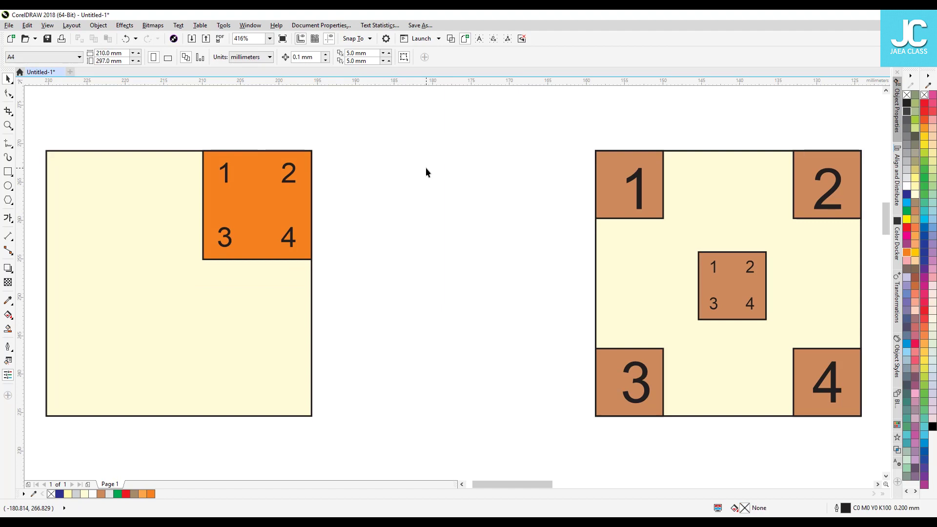
pyautogui.hotkey('ctrl', 'z')
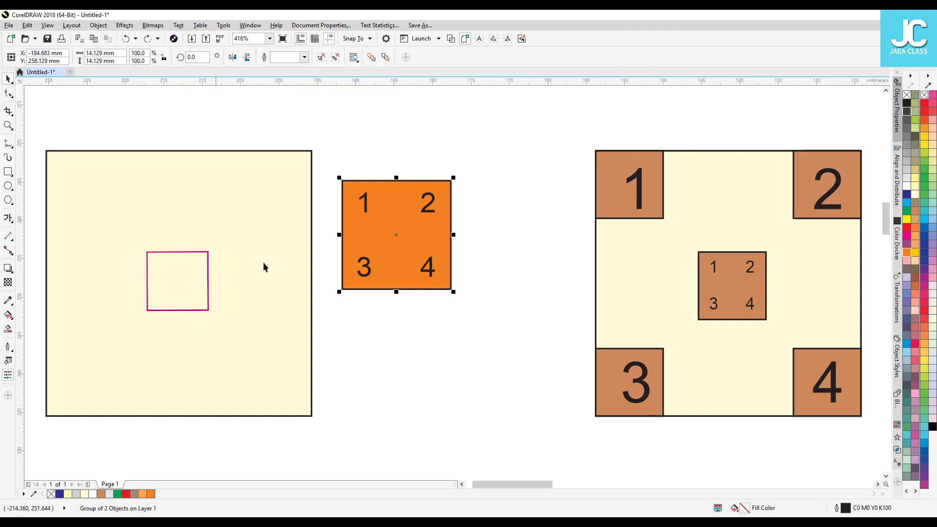
# Step: Shift the orange group to the right and then slightly upward in the gap, leaving it deselected
pyautogui.moveTo(386, 242); pyautogui.dragTo(426, 251)
pyautogui.click(479, 169)
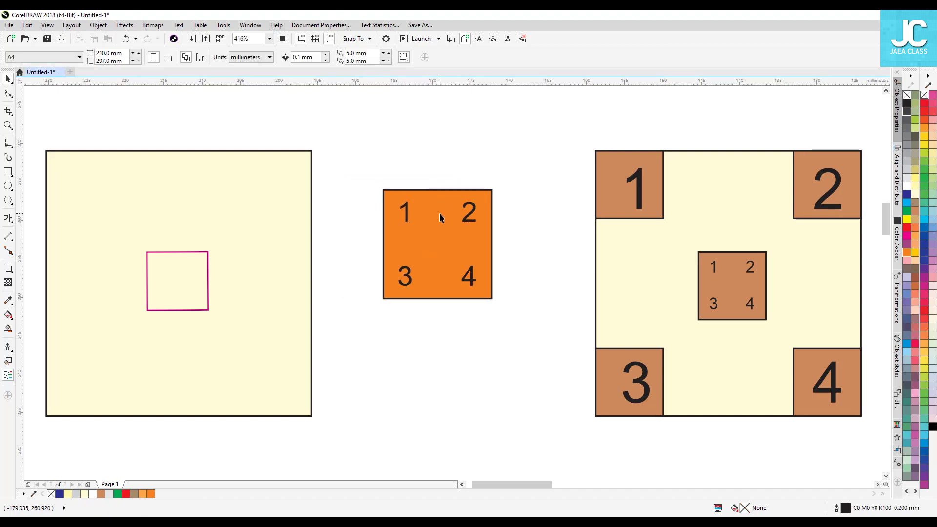
pyautogui.click(406, 246)
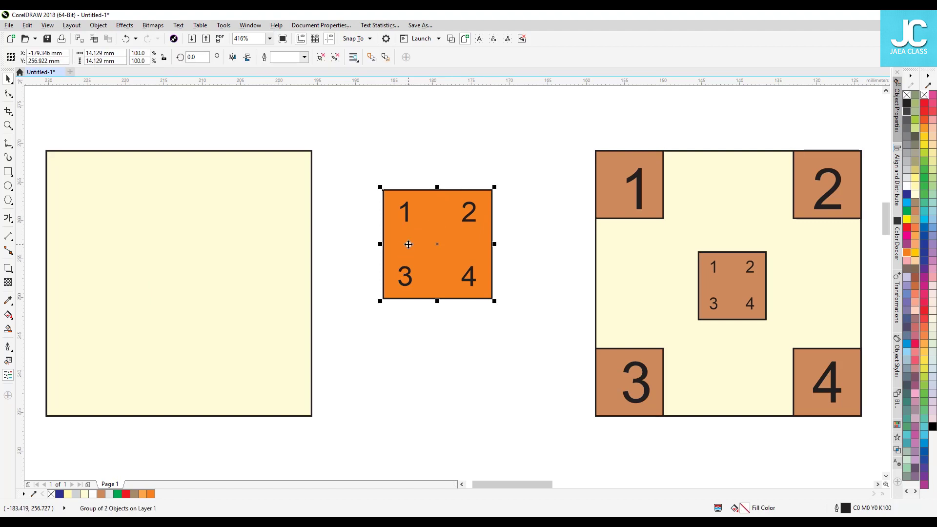
pyautogui.moveTo(408, 244); pyautogui.dragTo(400, 226)
pyautogui.click(502, 145)
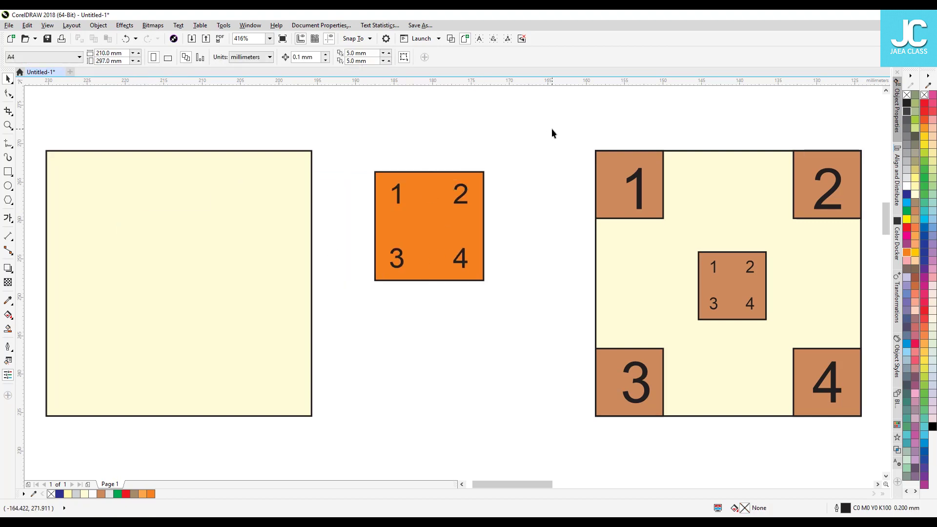
# Step: Snap the orange group by its center onto the plain cream square's center, then move it straight back into the gap
pyautogui.moveTo(550, 134); pyautogui.dragTo(339, 324)
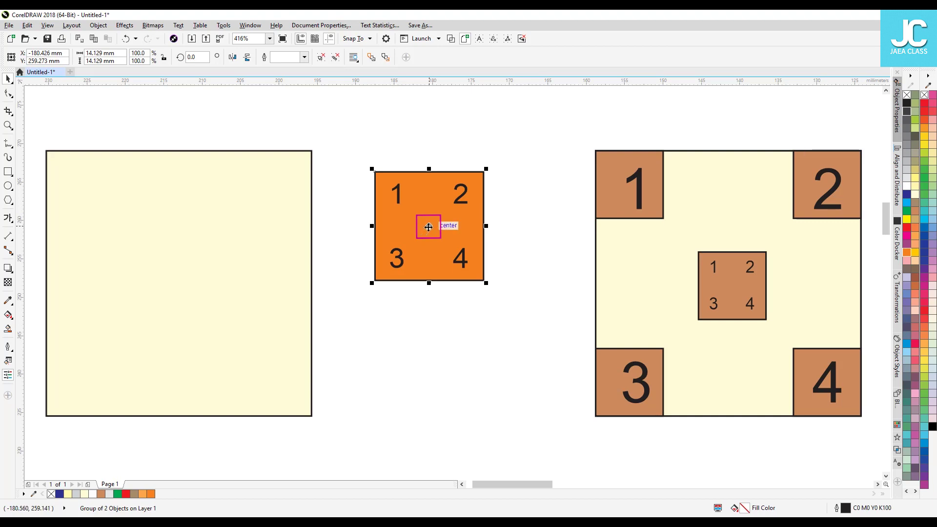
pyautogui.moveTo(428, 226); pyautogui.dragTo(179, 286)
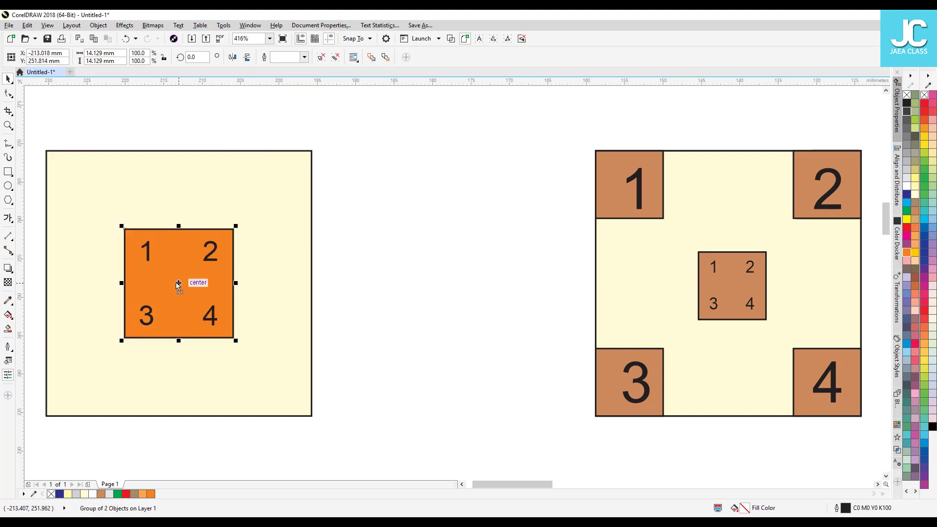
pyautogui.moveTo(179, 286); pyautogui.dragTo(460, 284)
pyautogui.click(433, 215)
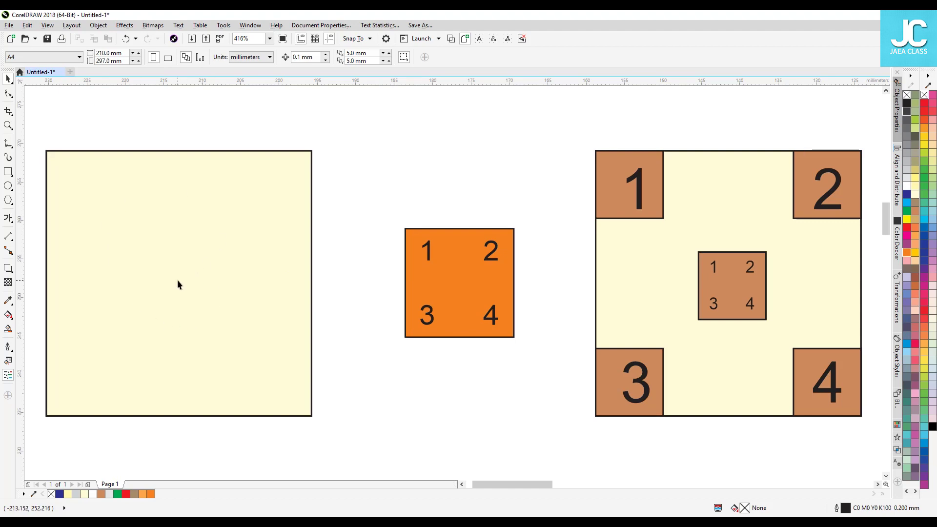
# Step: Snap the orange group's top-left corner node onto the cream square's center, then return the group to the gap
pyautogui.click(415, 236)
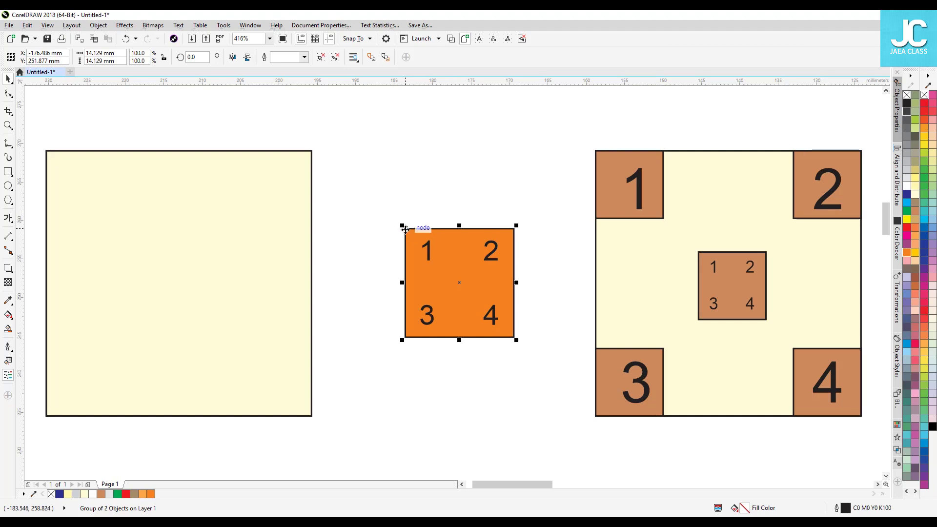
pyautogui.moveTo(405, 229); pyautogui.dragTo(176, 287)
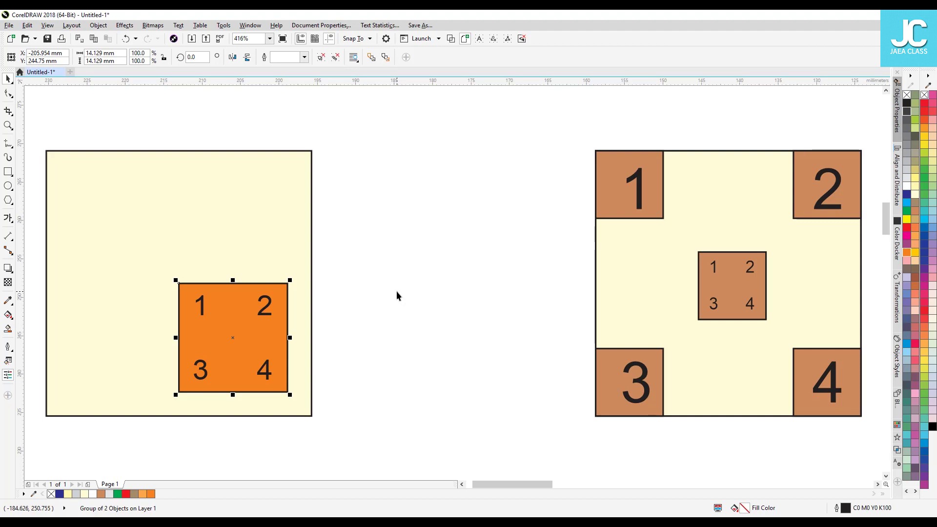
pyautogui.moveTo(229, 291); pyautogui.dragTo(411, 210)
pyautogui.click(431, 144)
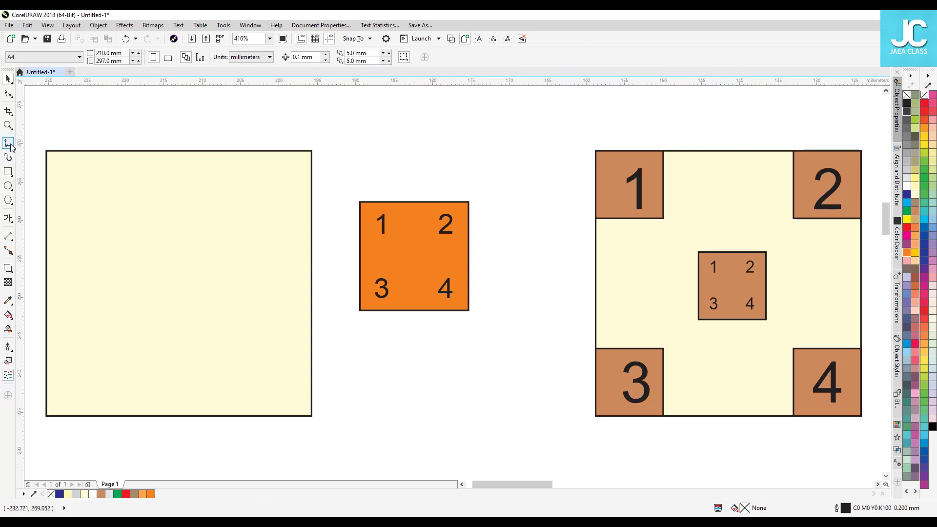
# Step: Sketch two wavy freehand curves about 35 mm tall down the plain cream square and undo both
pyautogui.press('F5')
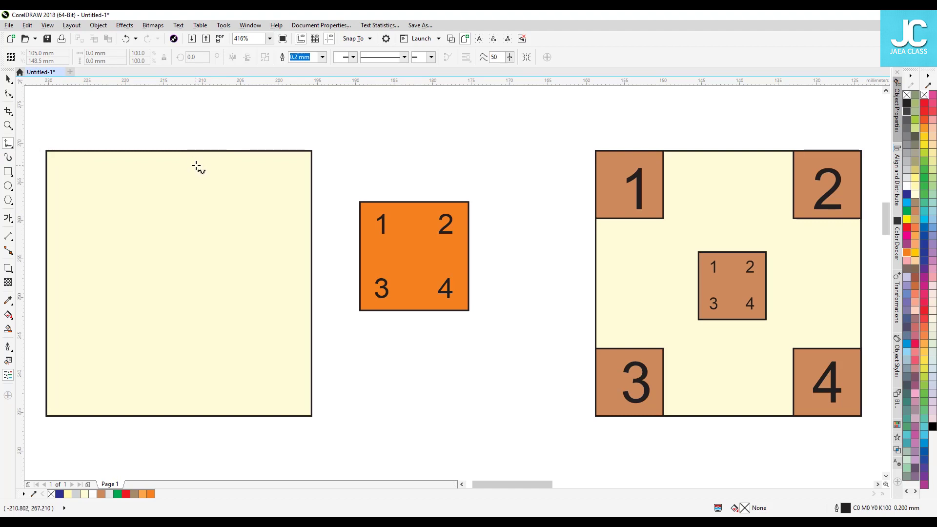
pyautogui.moveTo(198, 151)
pyautogui.mouseDown()
pyautogui.moveTo(157, 227)
pyautogui.moveTo(194, 327)
pyautogui.moveTo(165, 375)
pyautogui.moveTo(169, 417)
pyautogui.mouseUp()
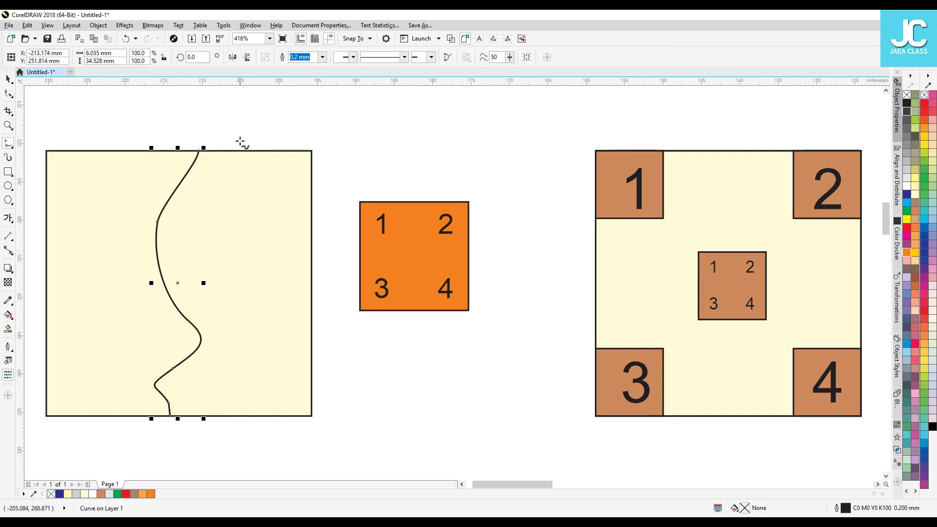
pyautogui.moveTo(241, 148)
pyautogui.mouseDown()
pyautogui.moveTo(256, 351)
pyautogui.moveTo(241, 414)
pyautogui.mouseUp()
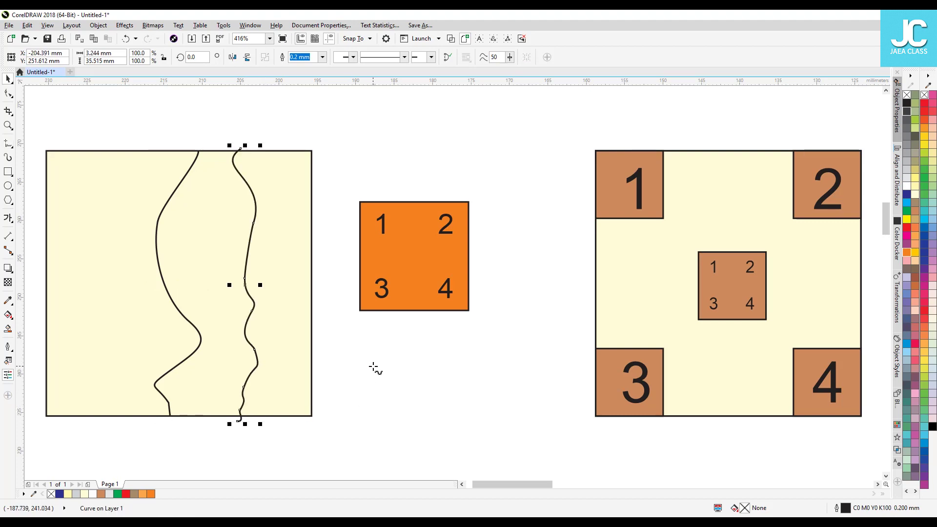
pyautogui.hotkey('ctrl', 'z')
pyautogui.hotkey('ctrl', 'z')
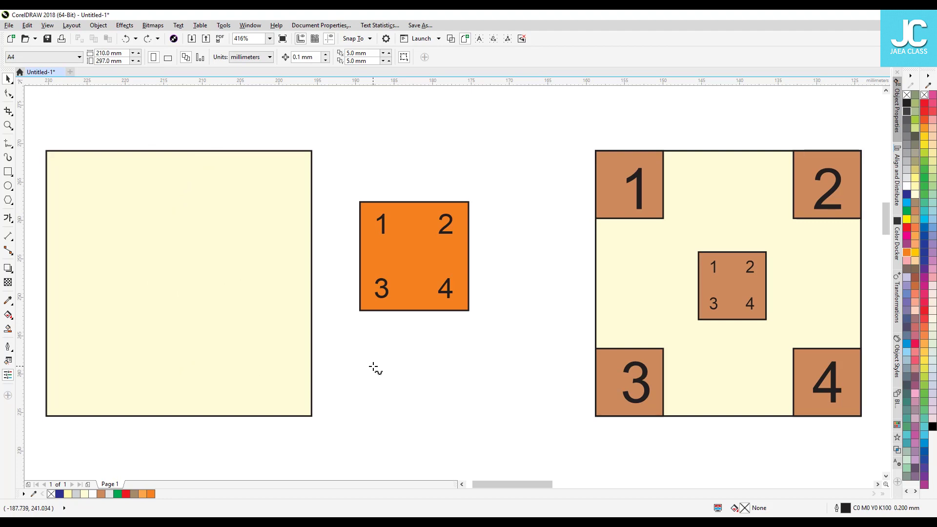
# Step: Select the orange group, snap its top-left corner onto the cream square's top-right corner, then move it away into the gap
pyautogui.press('space')
pyautogui.click(384, 218)
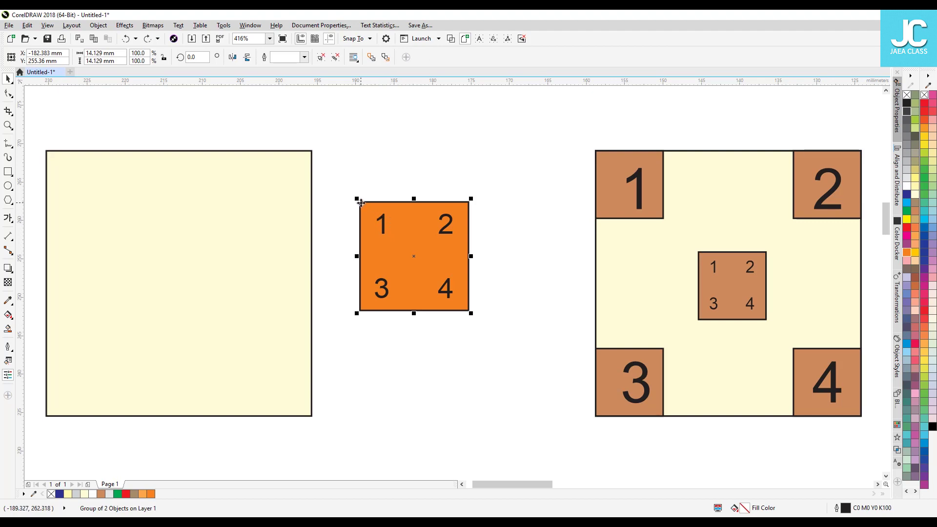
pyautogui.moveTo(361, 205); pyautogui.dragTo(312, 154)
pyautogui.moveTo(363, 182); pyautogui.dragTo(442, 249)
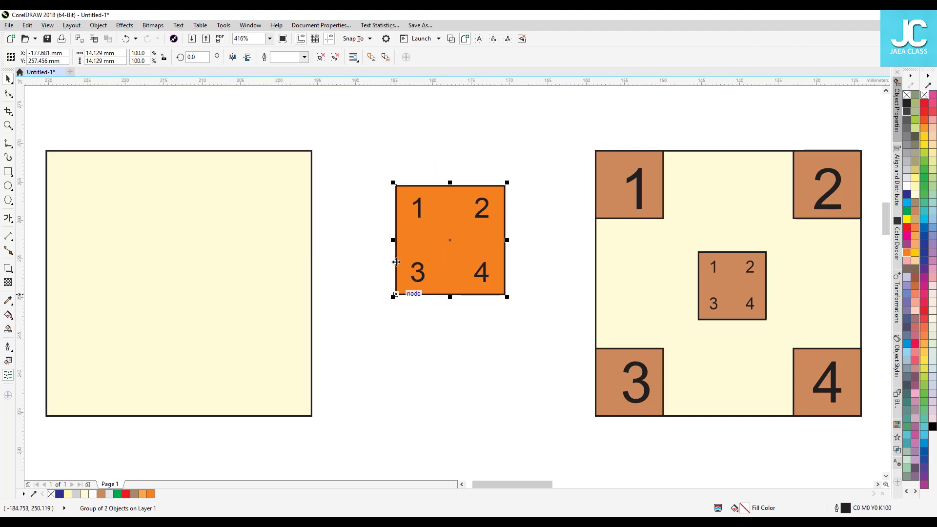
# Step: Snap the orange group's bottom-left corner to the cream square's bottom-right corner, then its top-right corner to the square's top-right corner
pyautogui.moveTo(396, 295); pyautogui.dragTo(310, 417)
pyautogui.moveTo(423, 304); pyautogui.dragTo(311, 152)
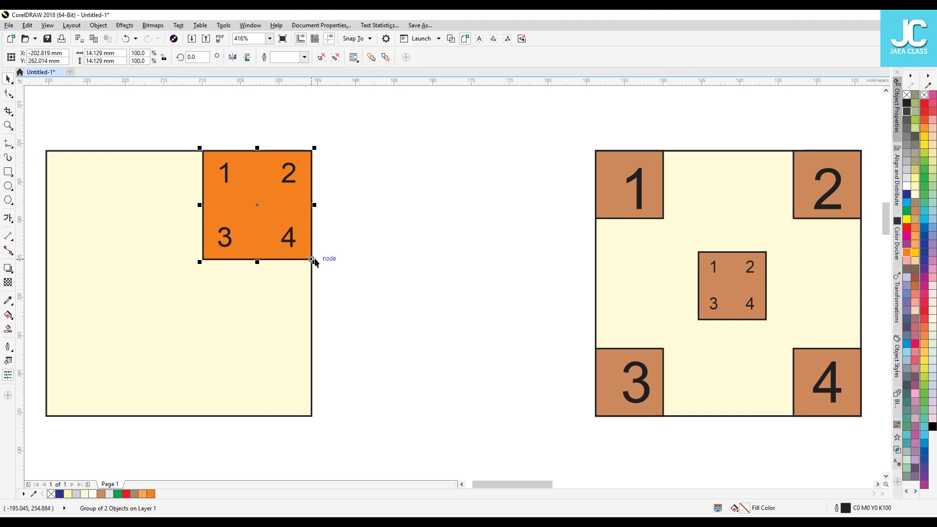
# Step: Move the orange group by its bottom-right corner to the upper-left area inside the cream square and deselect it
pyautogui.moveTo(310, 259); pyautogui.dragTo(183, 285)
pyautogui.click(418, 268)
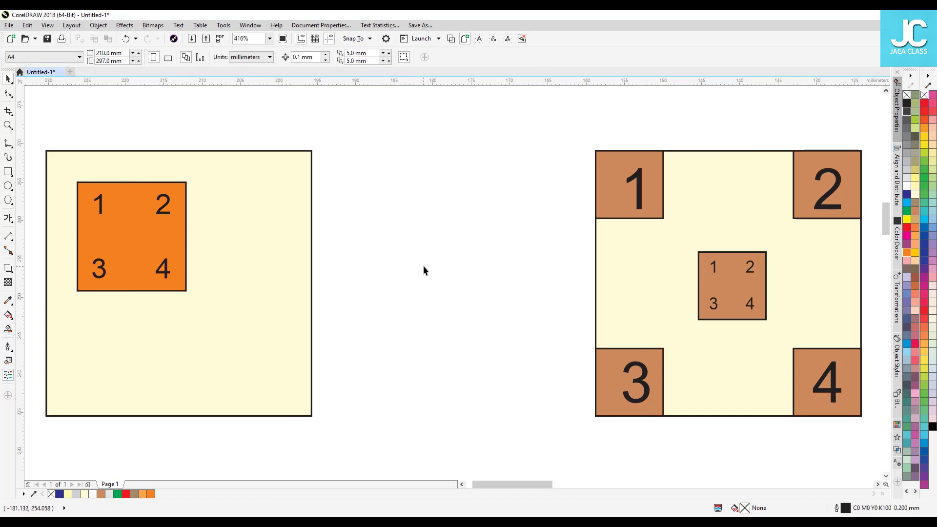